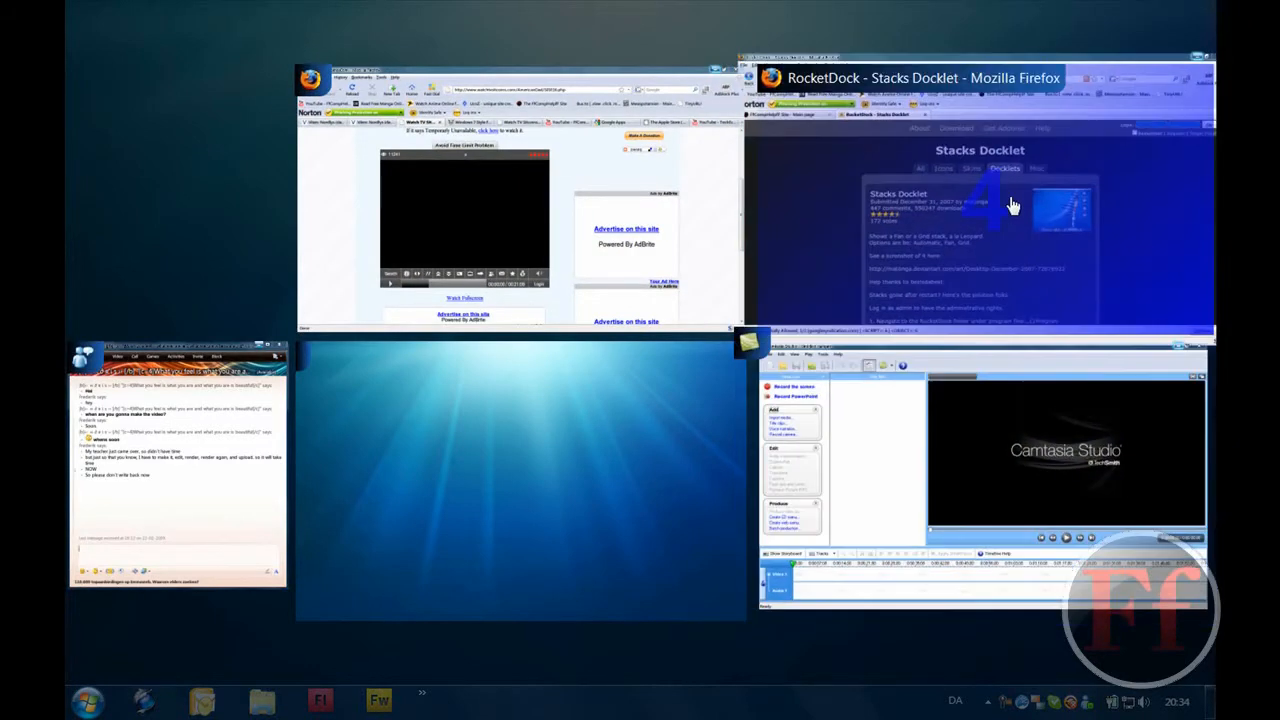
Navigate back to Get Docklets page 1 and open the 'switch windows like mac' docklet page
{"action": "left_click", "coordinate": [1003, 240]}
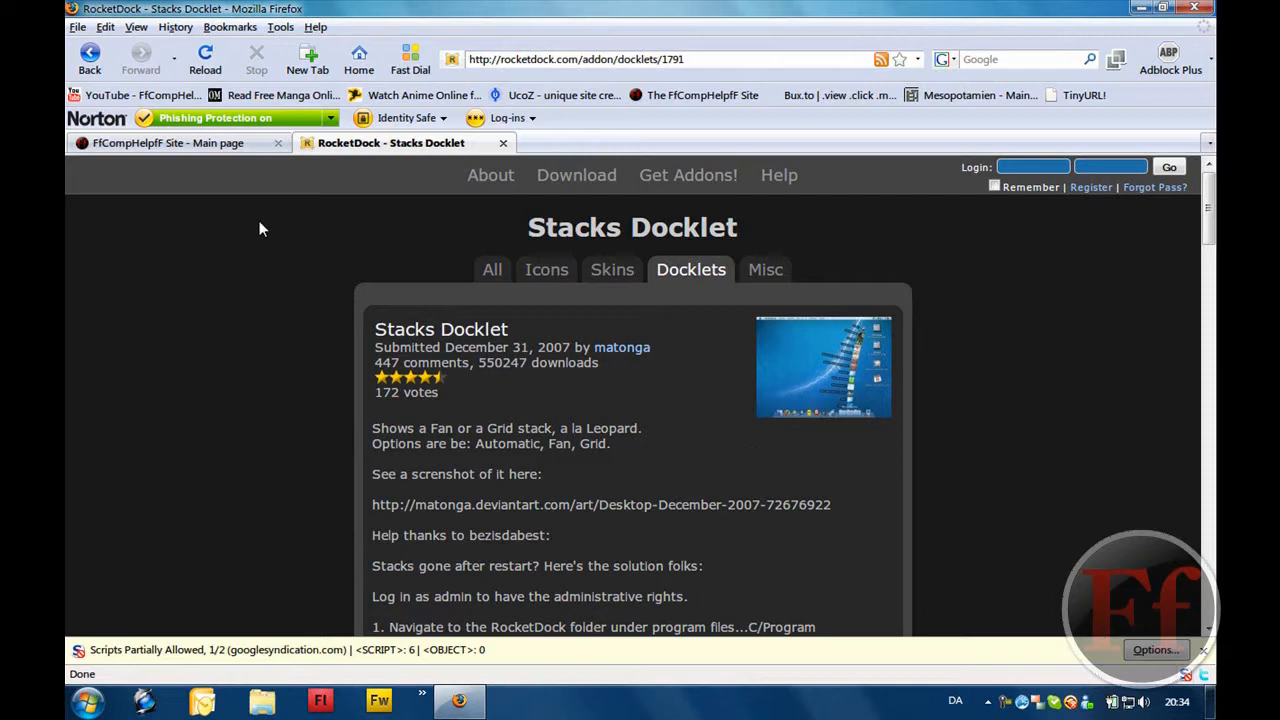
{"action": "key", "text": "alt+Left"}
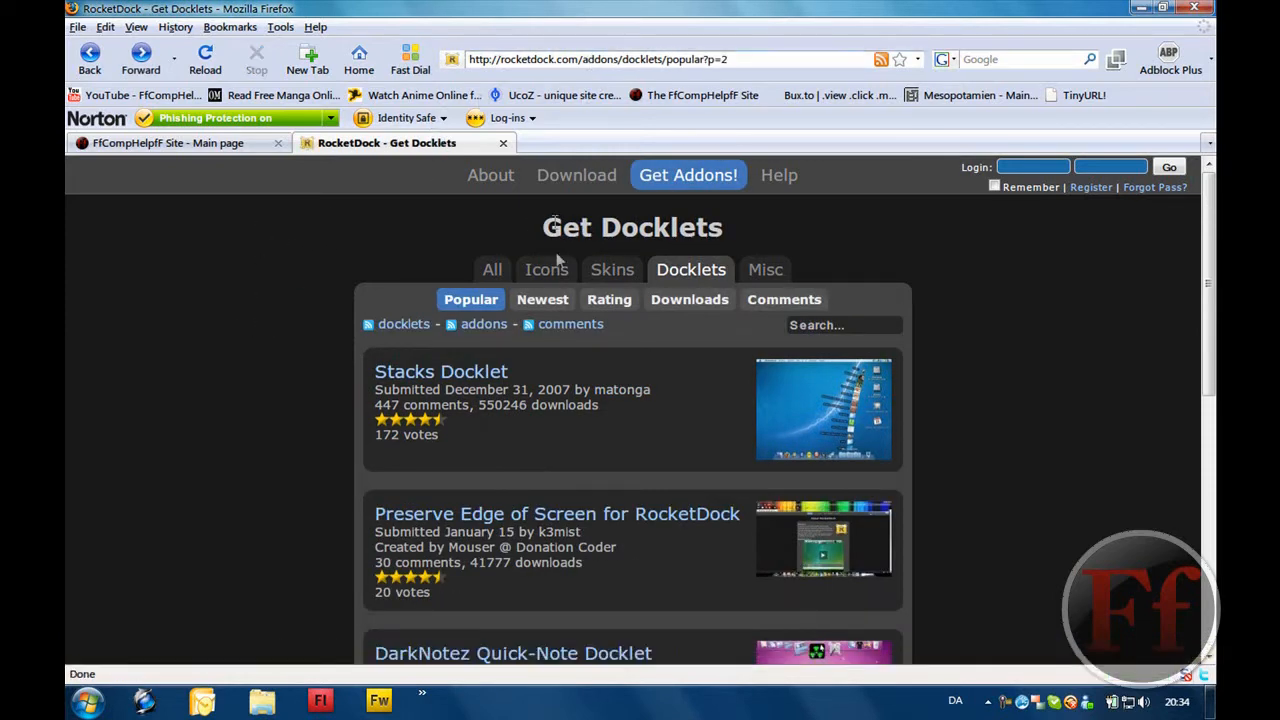
{"action": "mouse_move", "coordinate": [1212, 325]}
{"action": "left_mouse_down"}
{"action": "mouse_move", "coordinate": [1212, 498]}
{"action": "mouse_move", "coordinate": [1183, 614]}
{"action": "left_mouse_up"}
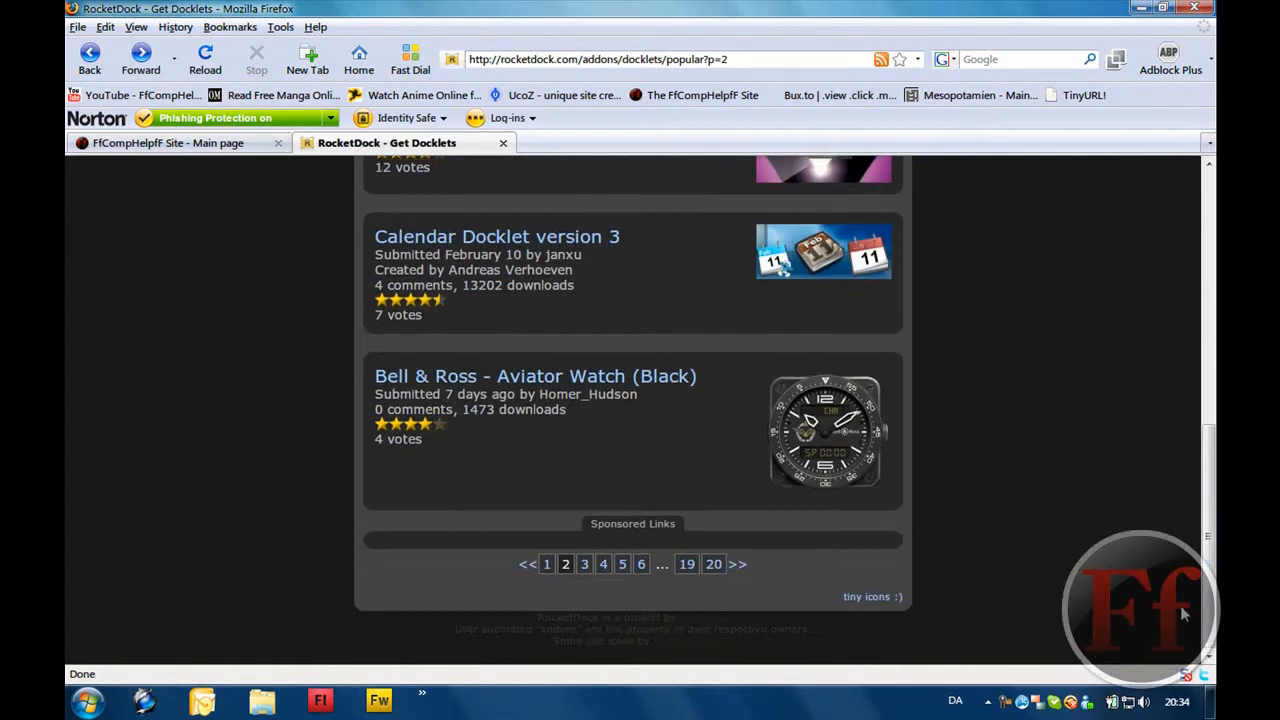
{"action": "left_click", "coordinate": [550, 566]}
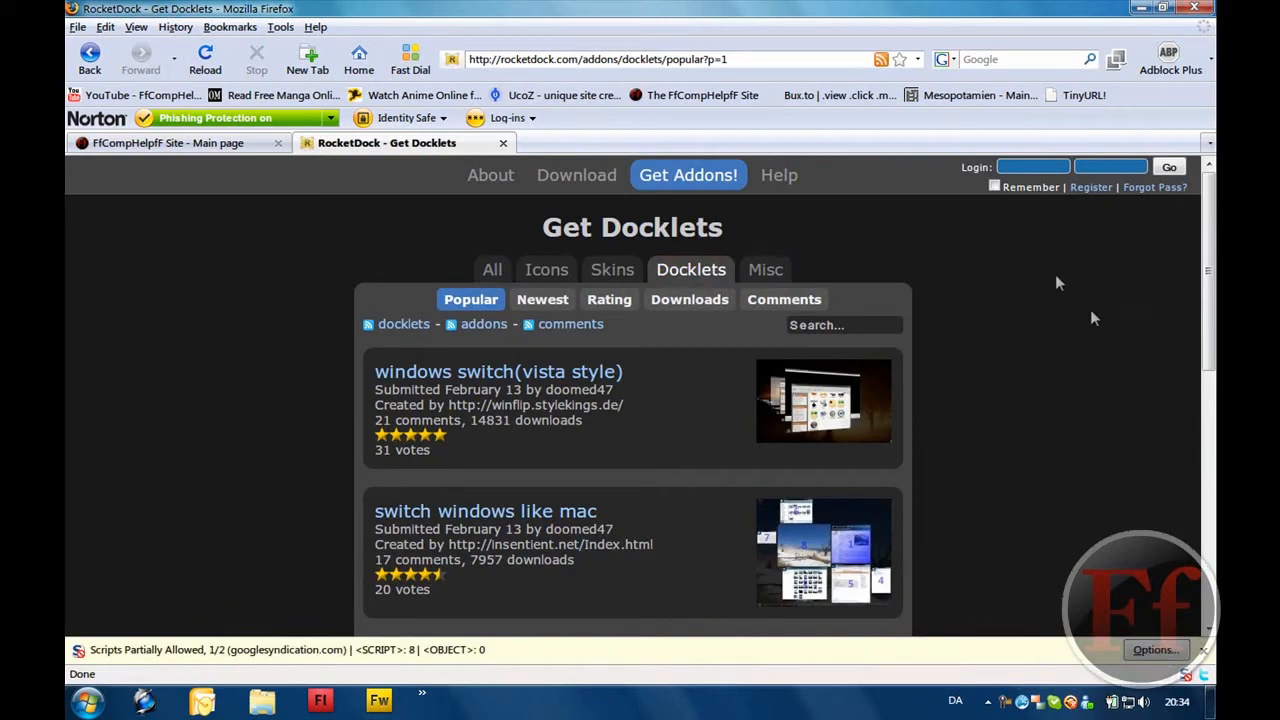
{"action": "left_click", "coordinate": [586, 515]}
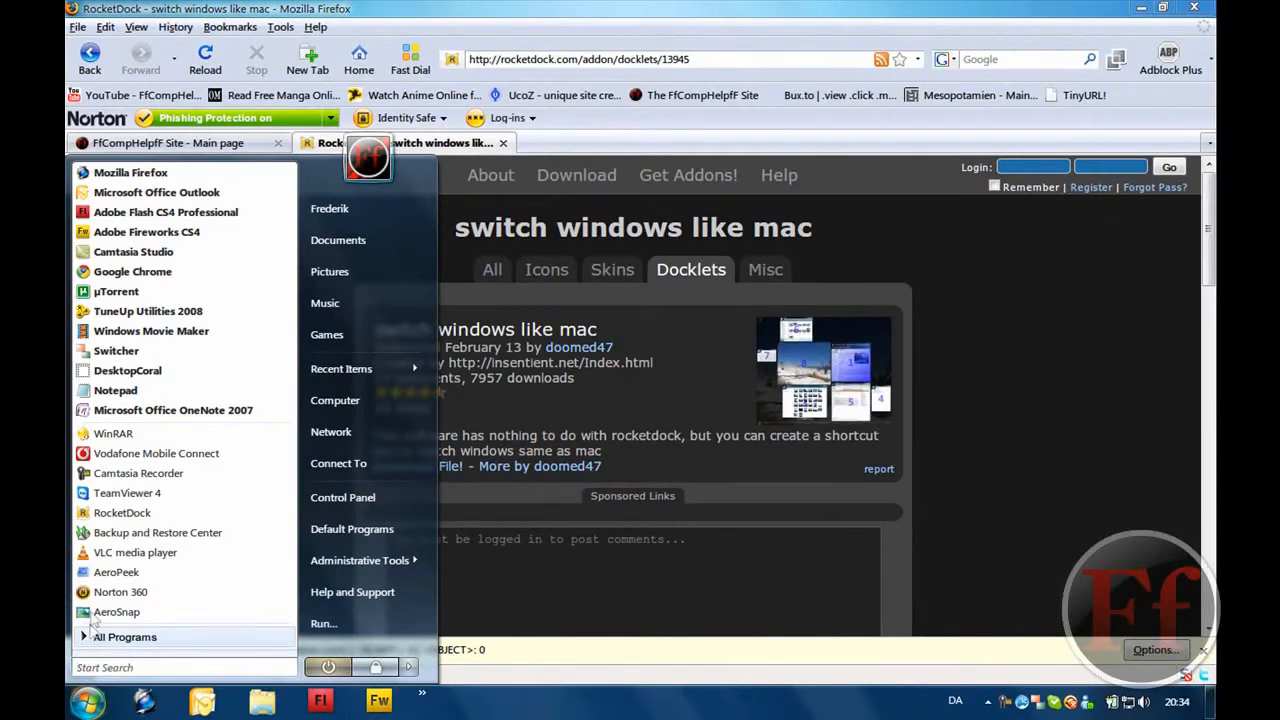
Open Switcher's settings from the tray and preview the Tile view overview
{"action": "left_click", "coordinate": [1021, 467]}
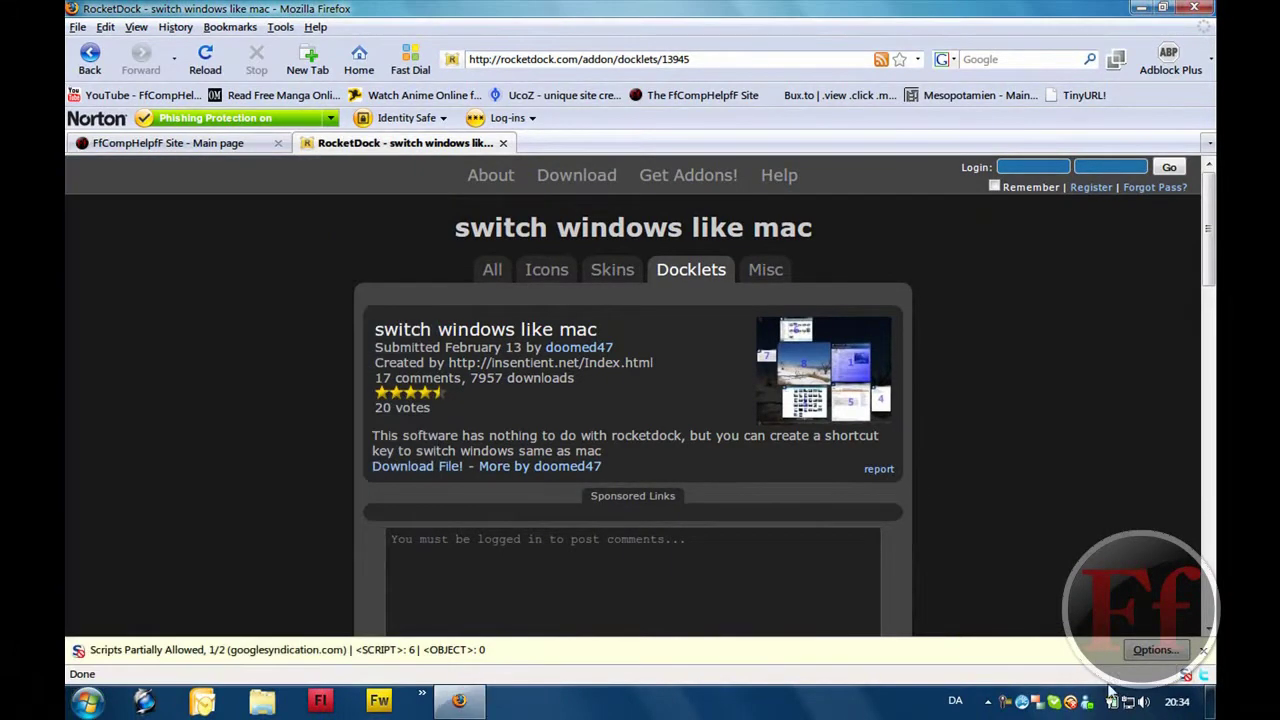
{"action": "left_click", "coordinate": [1038, 703]}
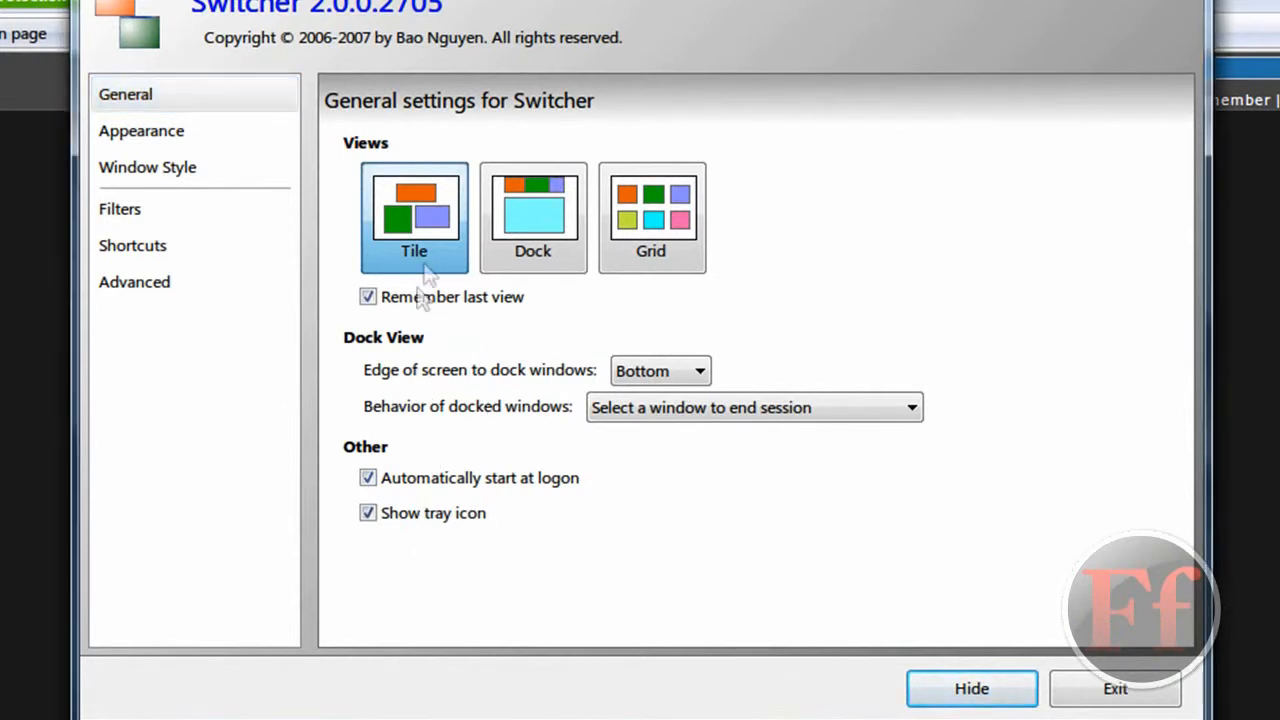
{"action": "key", "text": "super+grave"}
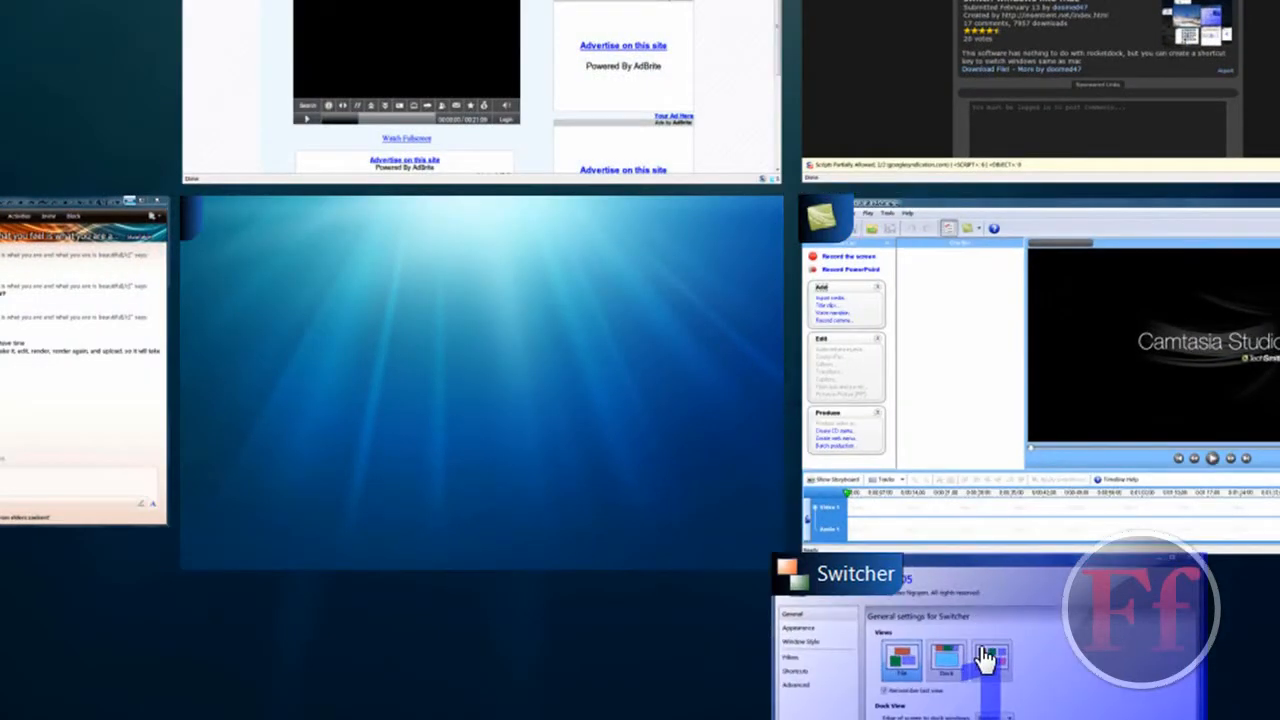
{"action": "left_click", "coordinate": [985, 658]}
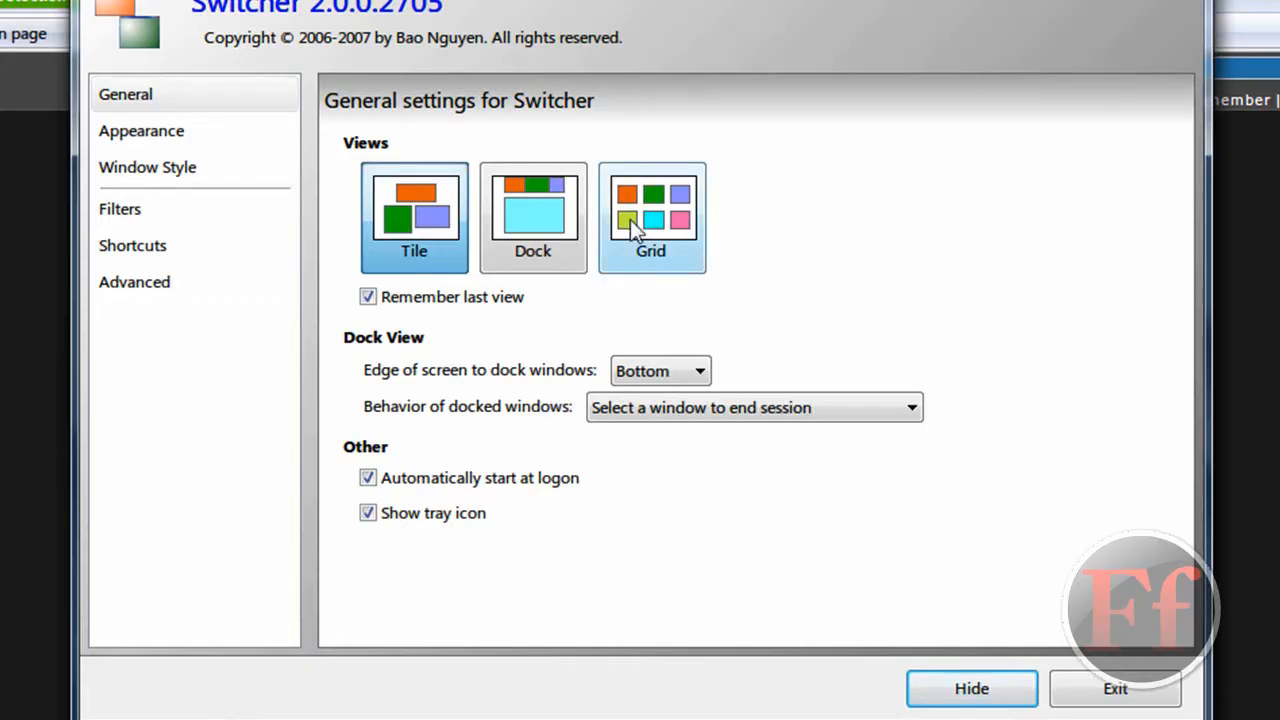
Try the Grid view with a preview, then choose the Dock view
{"action": "left_click", "coordinate": [630, 217]}
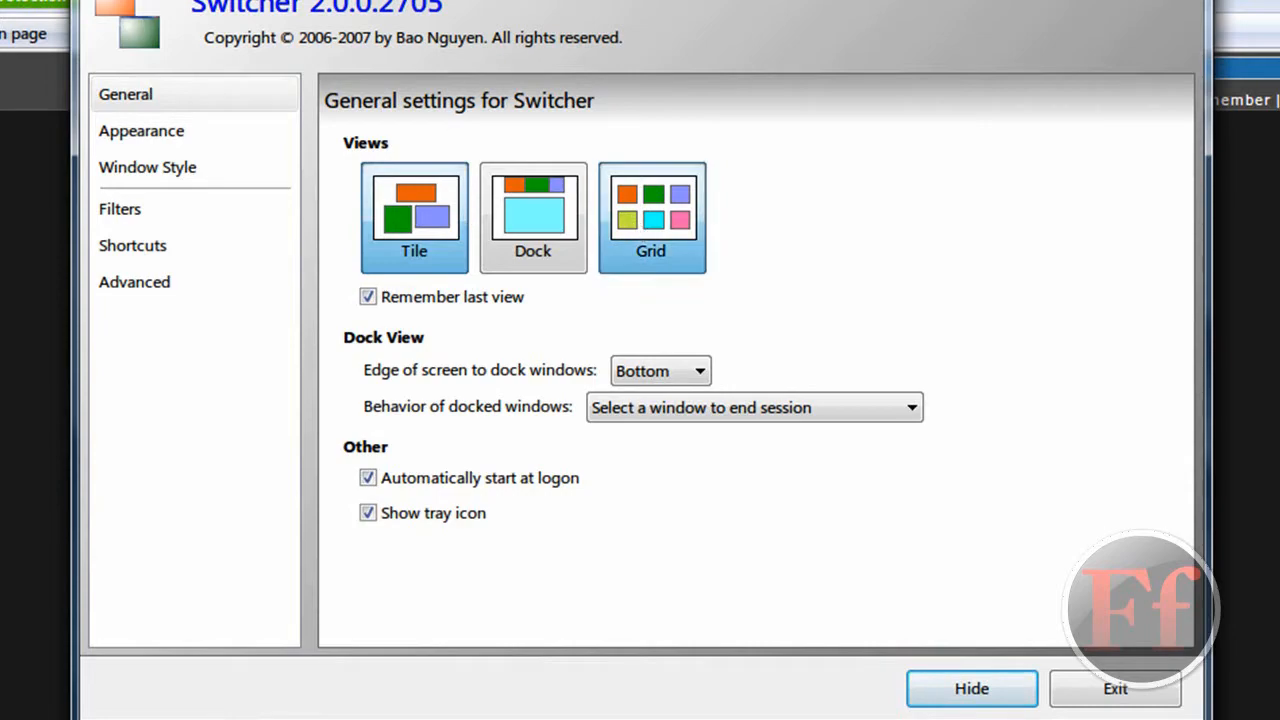
{"action": "key", "text": "super+grave"}
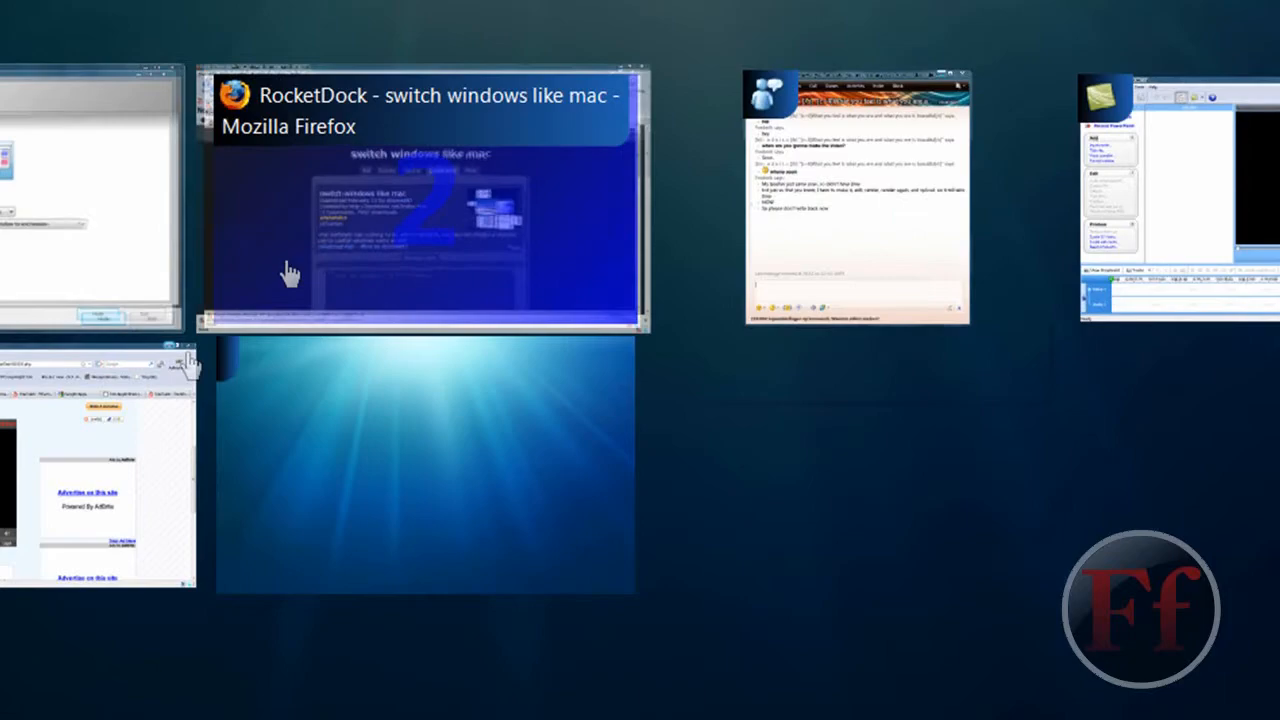
{"action": "left_click", "coordinate": [113, 270]}
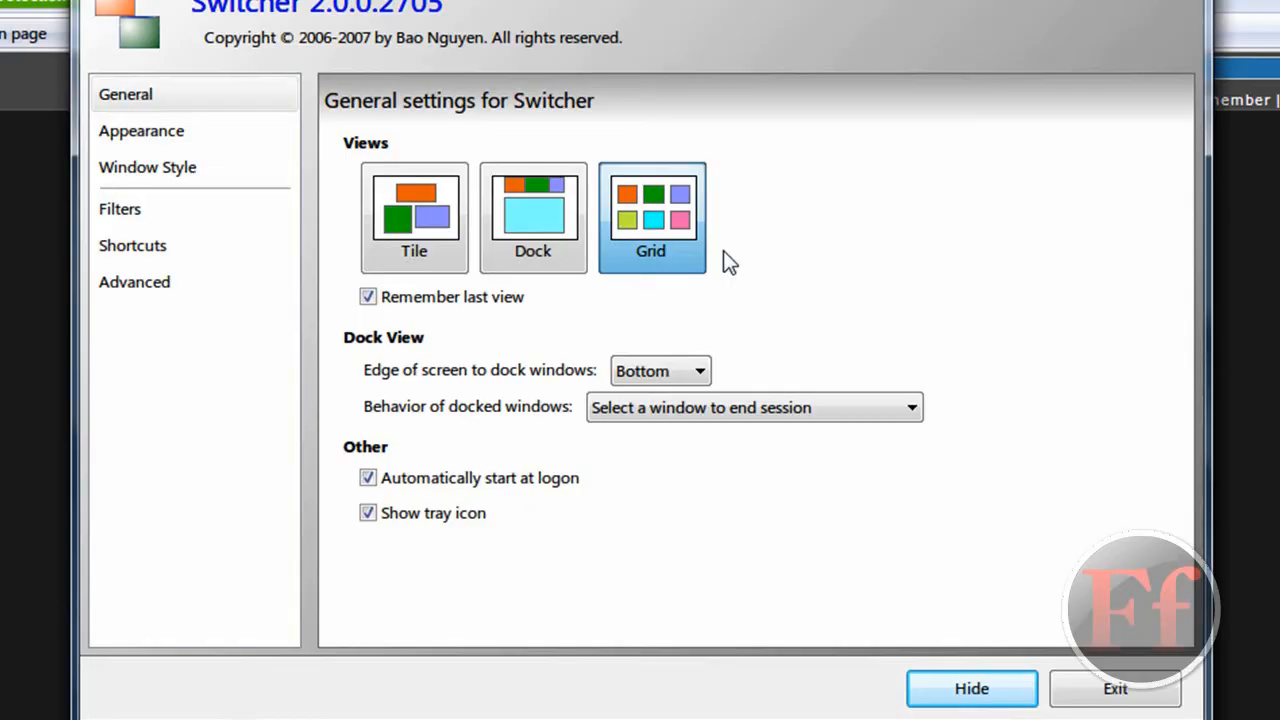
{"action": "left_click", "coordinate": [531, 220]}
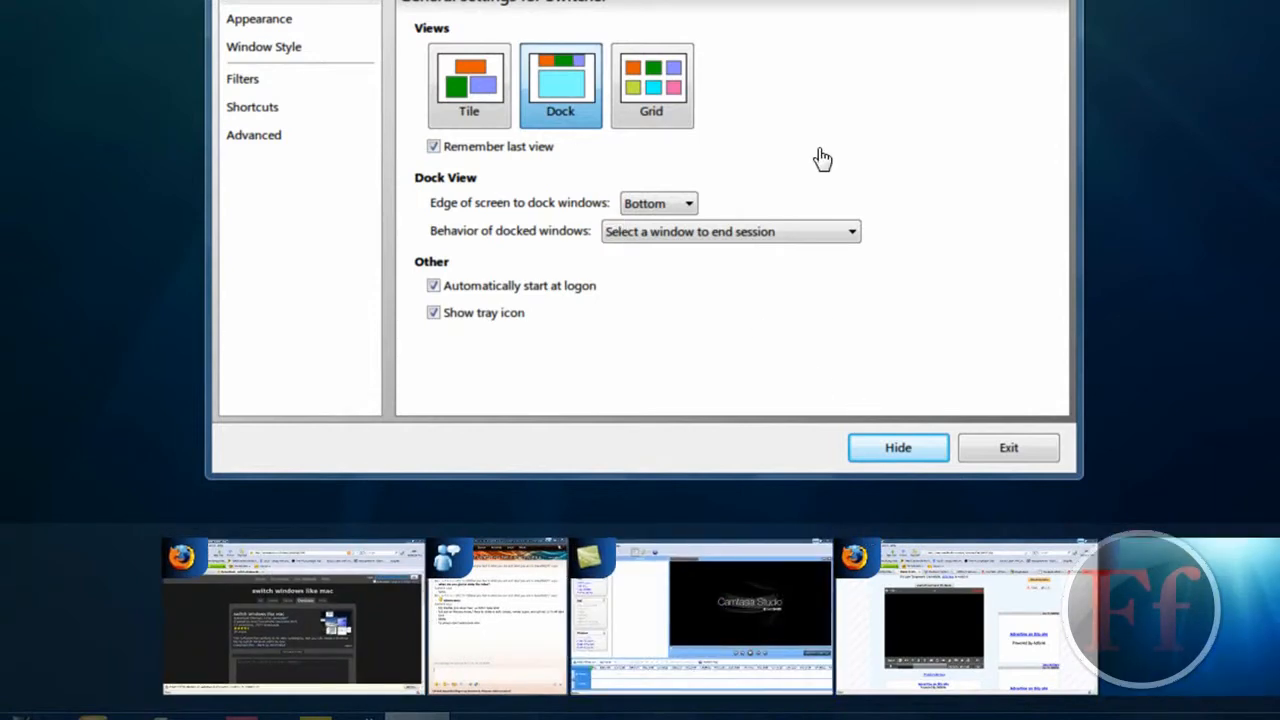
Set the view back to Tile and show the Appearance settings page
{"action": "key", "text": "Escape"}
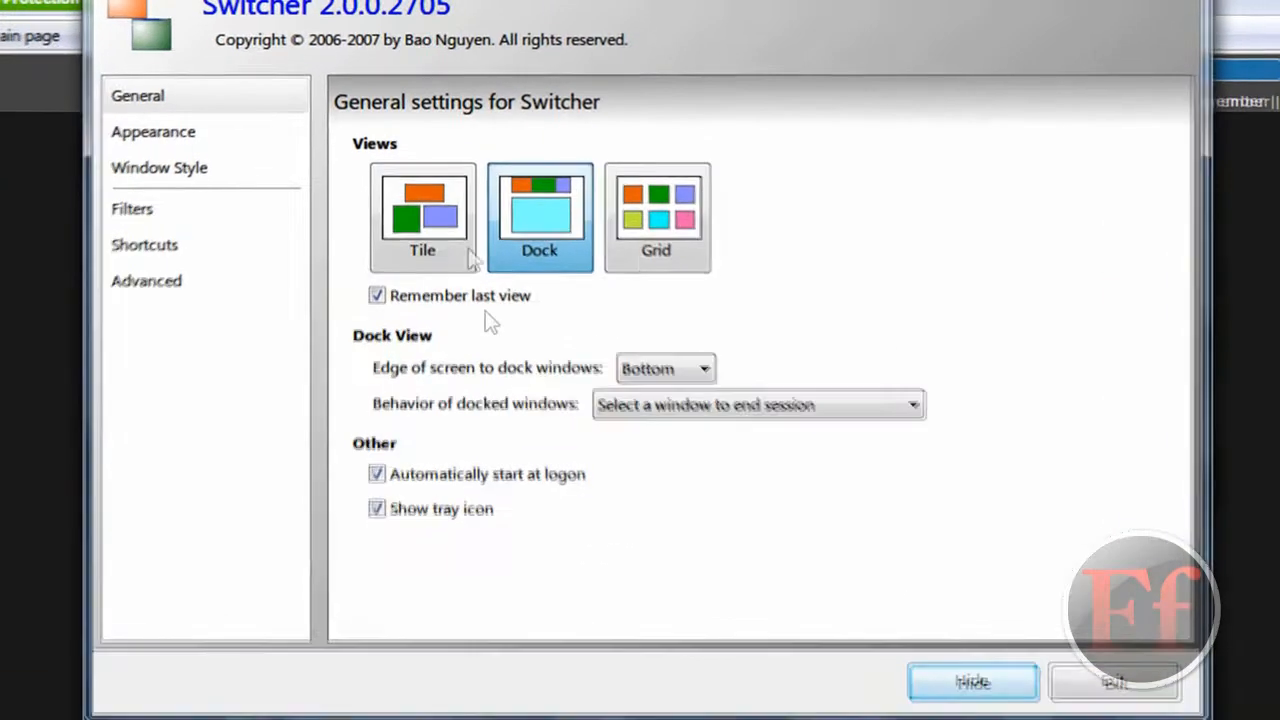
{"action": "left_click", "coordinate": [448, 205]}
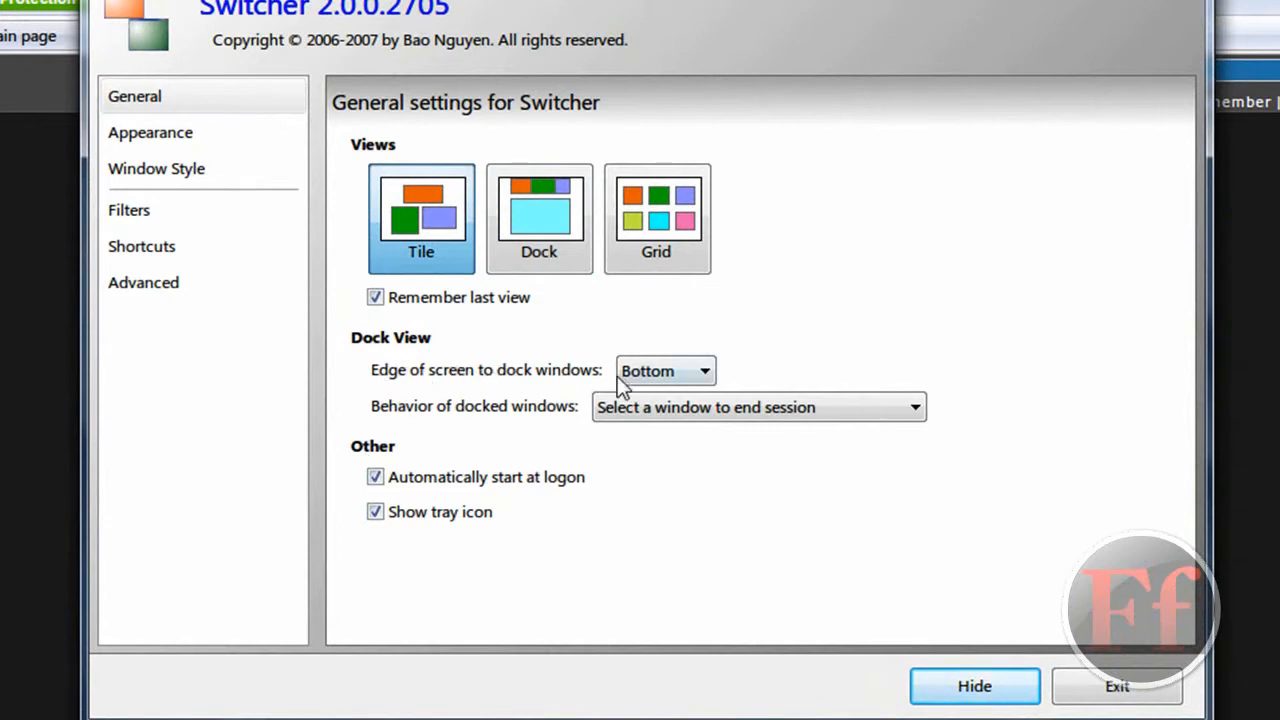
{"action": "left_click", "coordinate": [180, 138]}
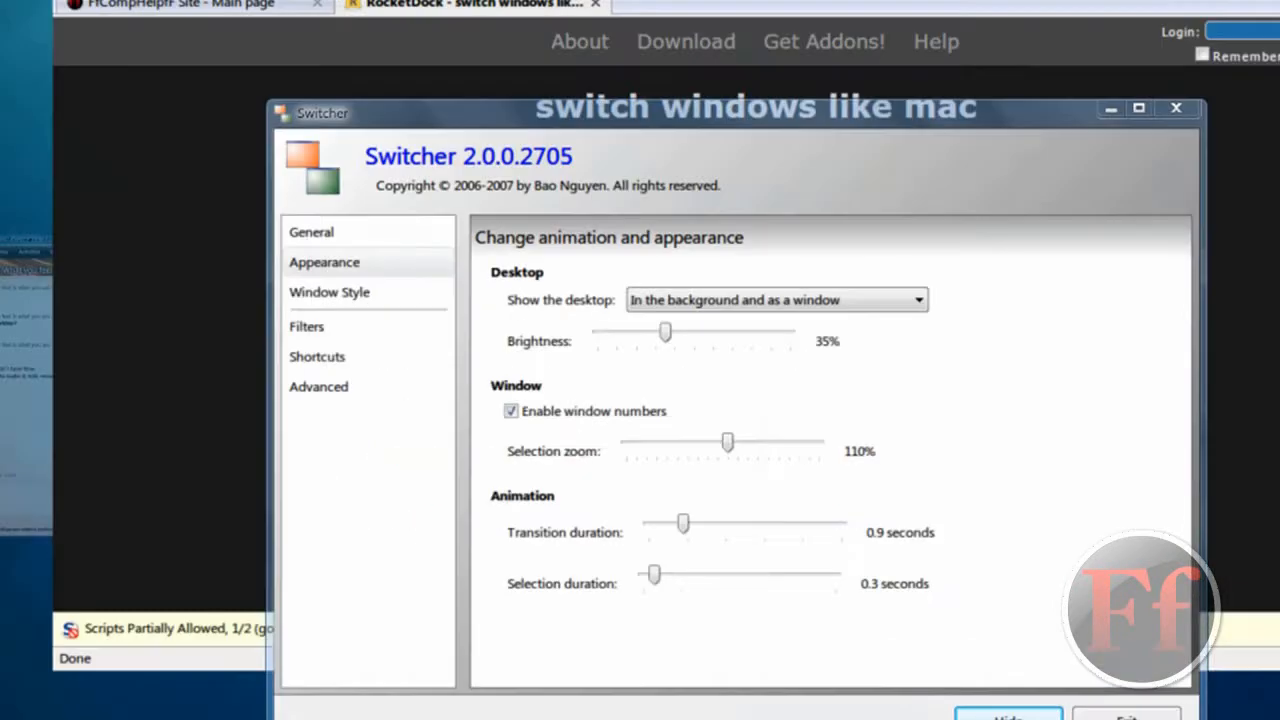
{"action": "key", "text": "super+grave"}
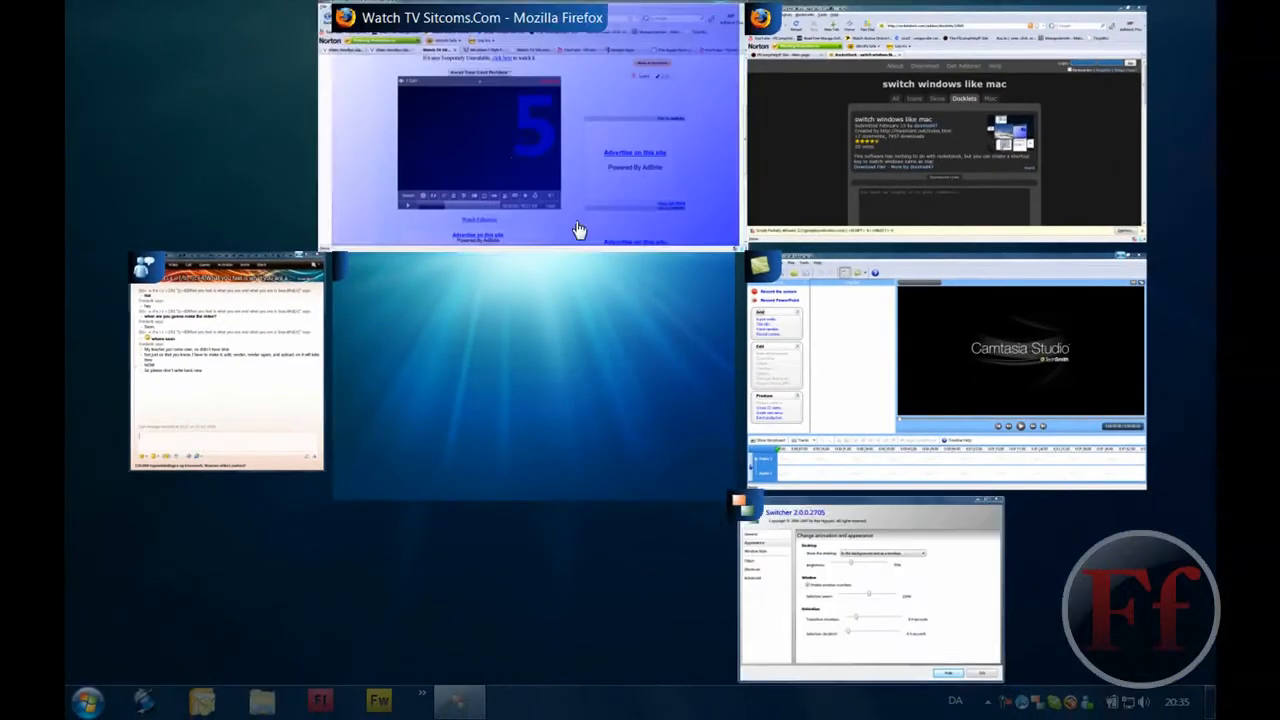
{"action": "left_click", "coordinate": [831, 590]}
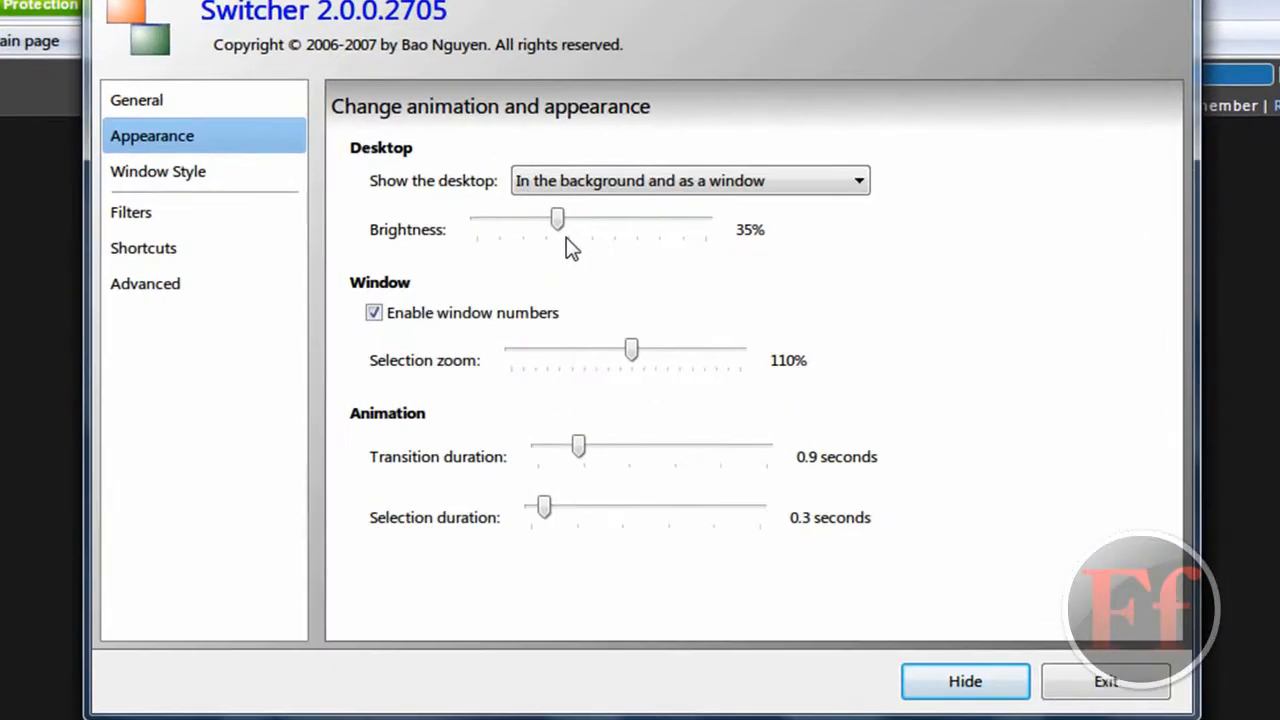
{"action": "key", "text": "super+grave"}
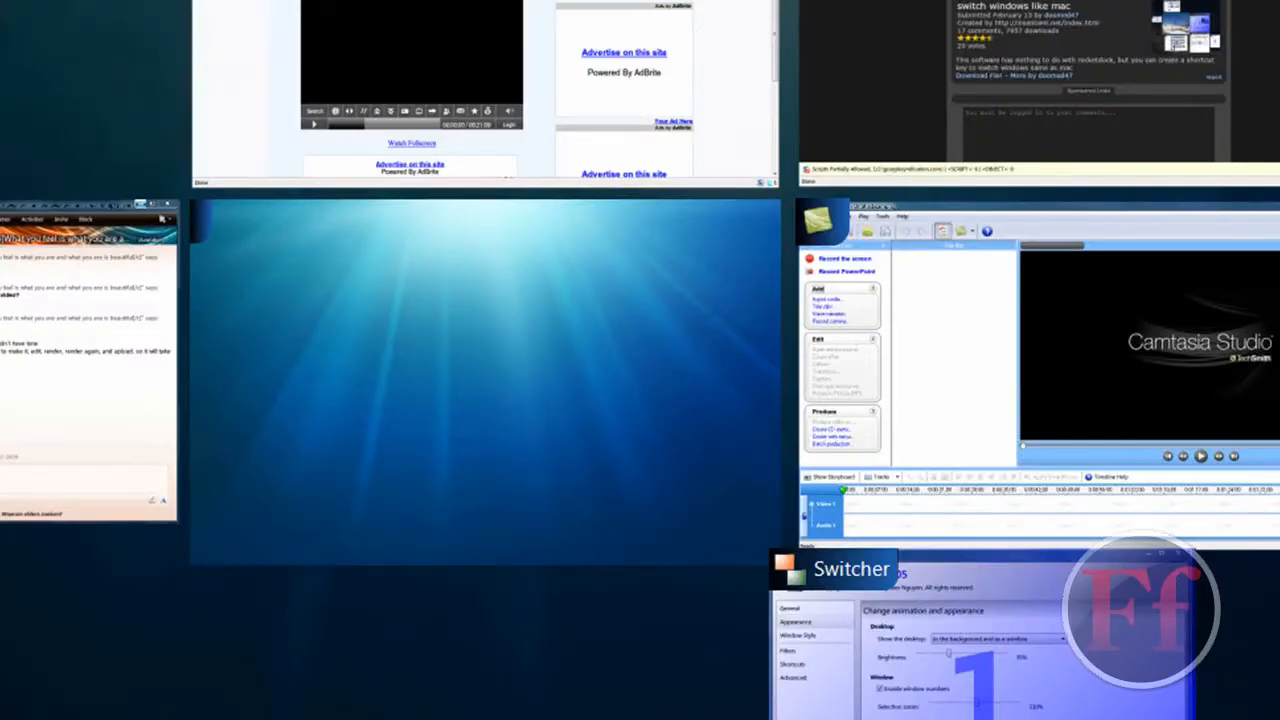
{"action": "left_click", "coordinate": [940, 685]}
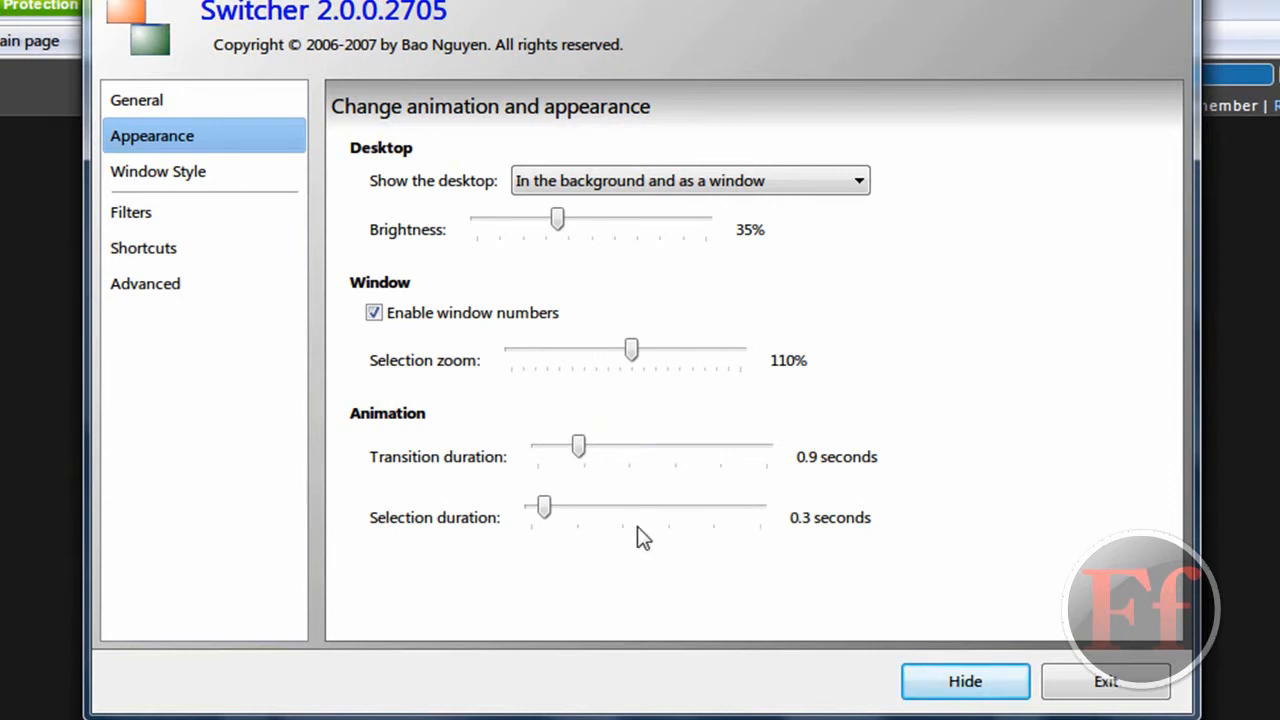
Browse the Window Style page, then show the Filters settings page
{"action": "left_click", "coordinate": [210, 186]}
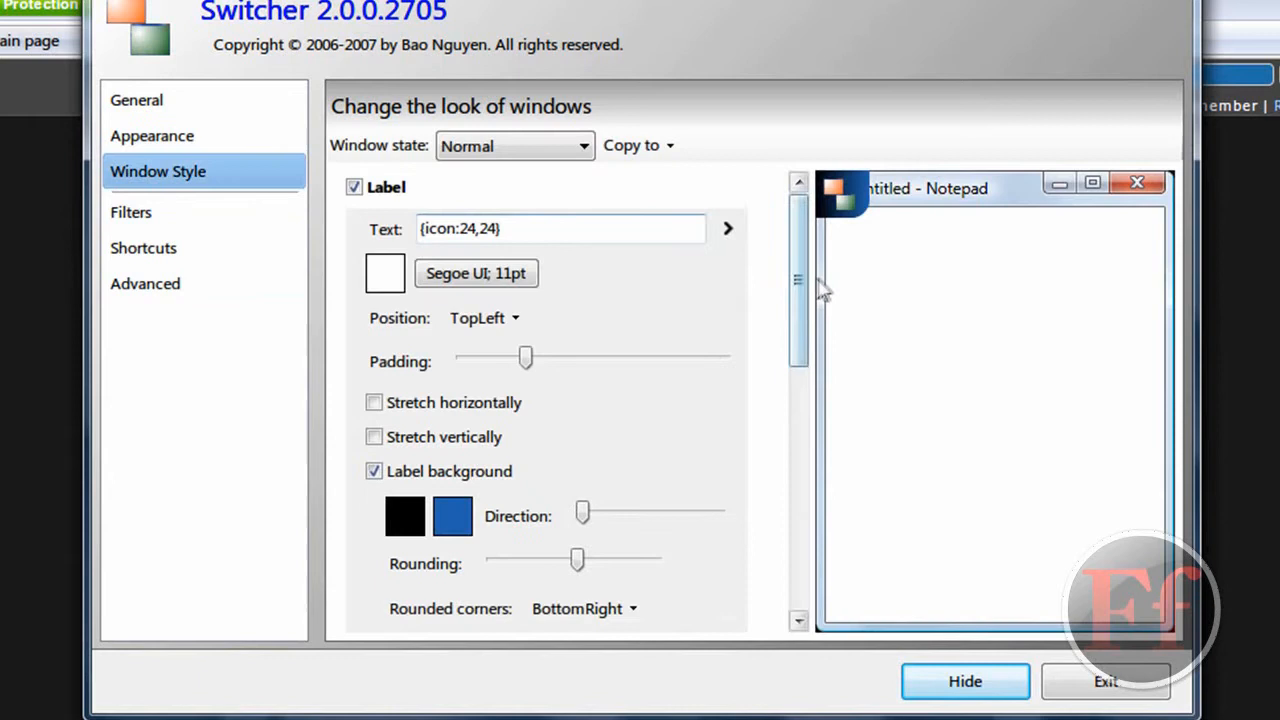
{"action": "left_click_drag", "start_coordinate": [797, 293], "coordinate": [796, 273]}
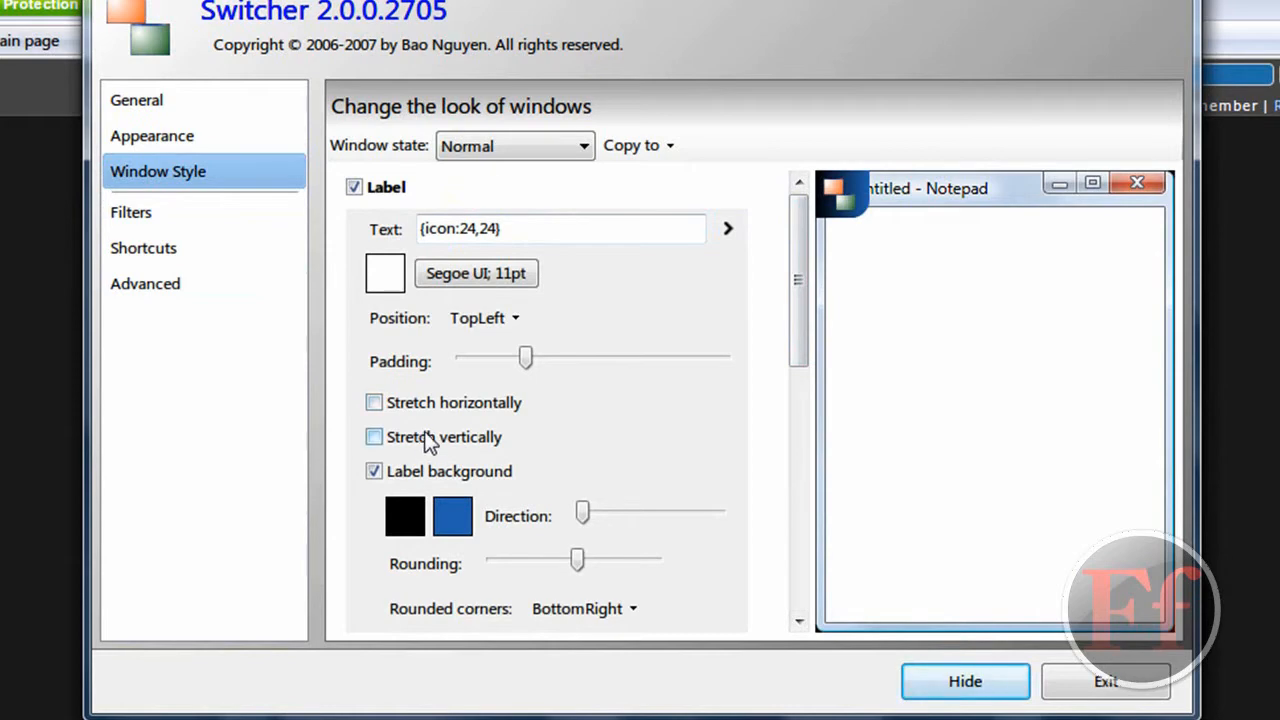
{"action": "scroll", "coordinate": [804, 295], "scroll_direction": "down", "scroll_amount": 3}
{"action": "left_click_drag", "start_coordinate": [804, 295], "coordinate": [812, 518]}
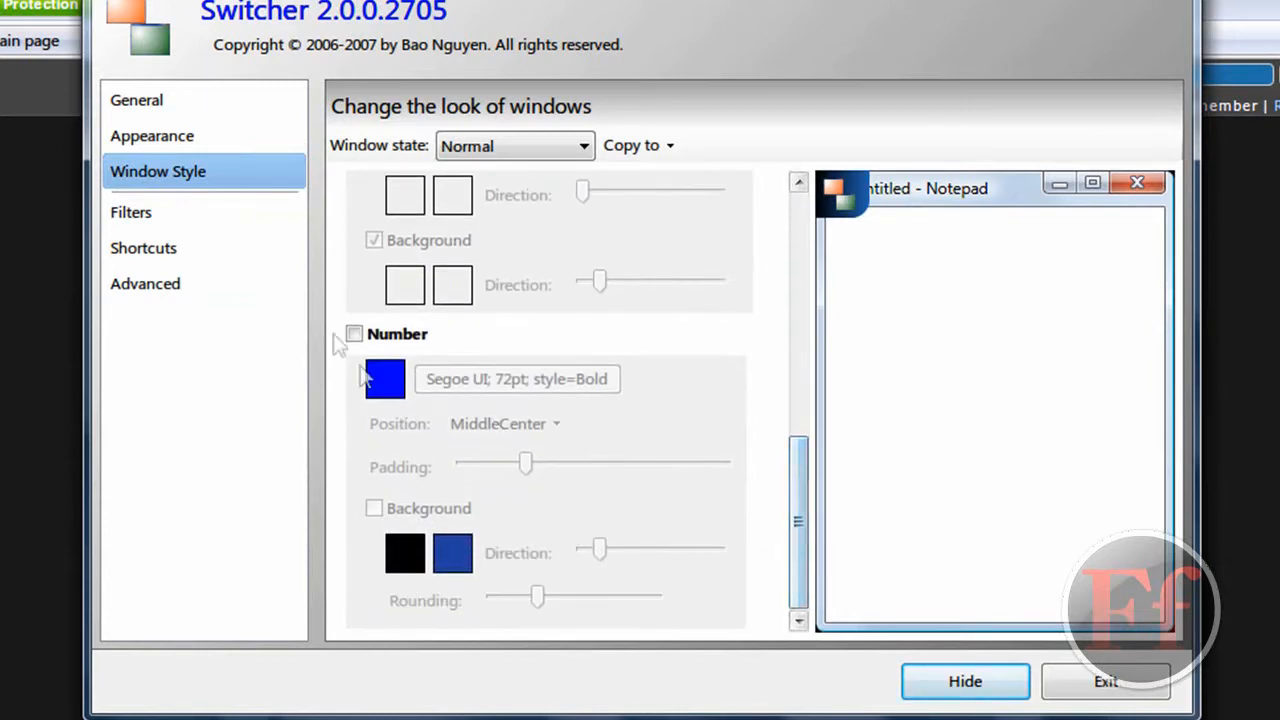
{"action": "left_click", "coordinate": [226, 222]}
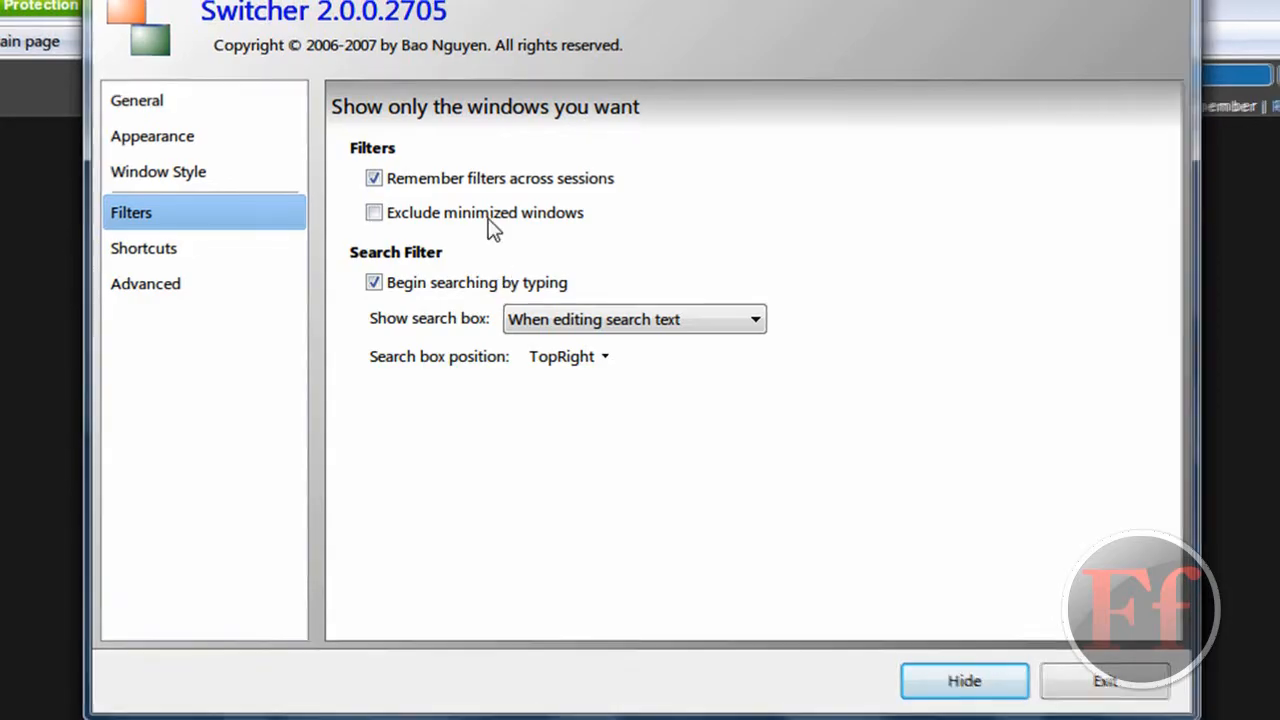
{"action": "key", "text": "super+grave"}
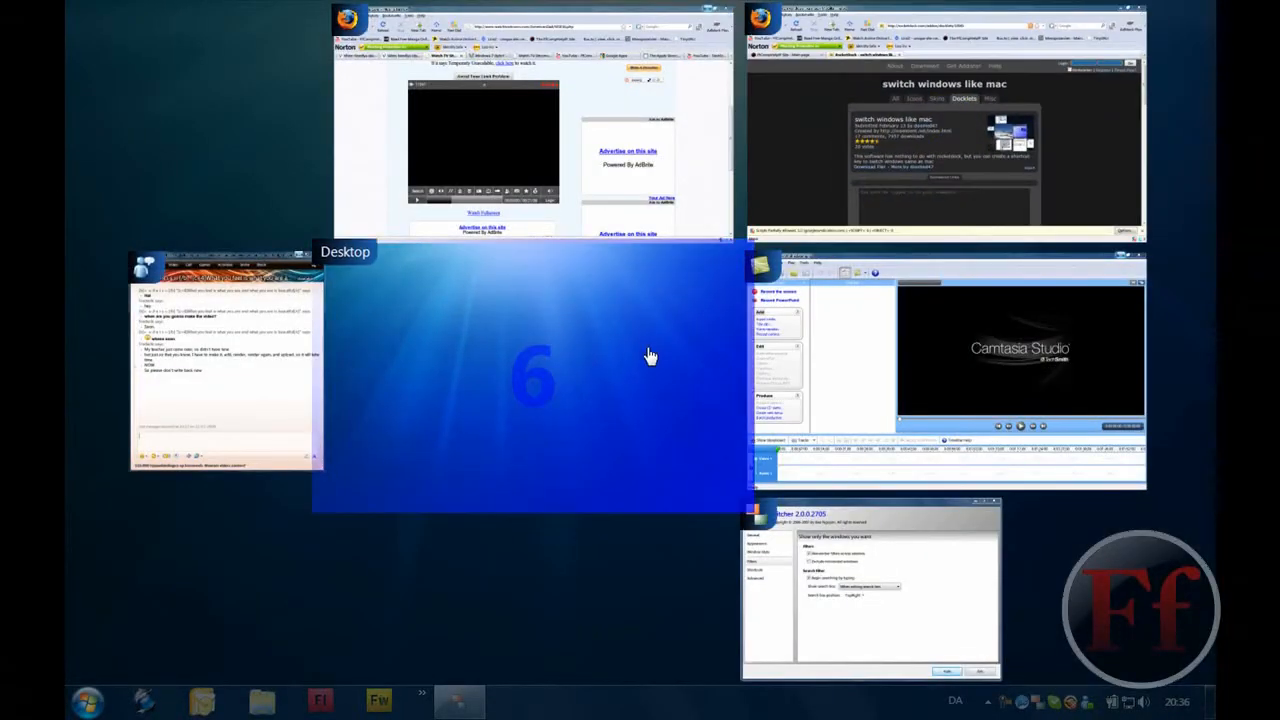
{"action": "type", "text": "ocketdo"}
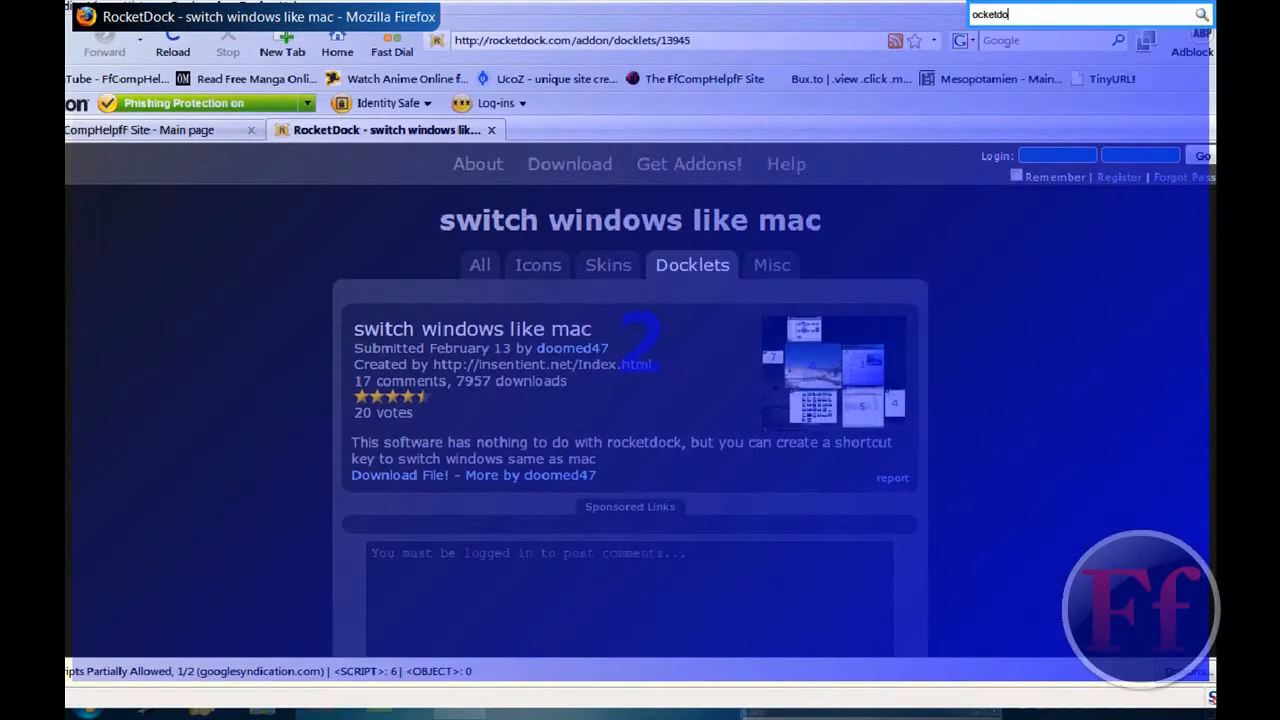
{"action": "type", "text": "c"}
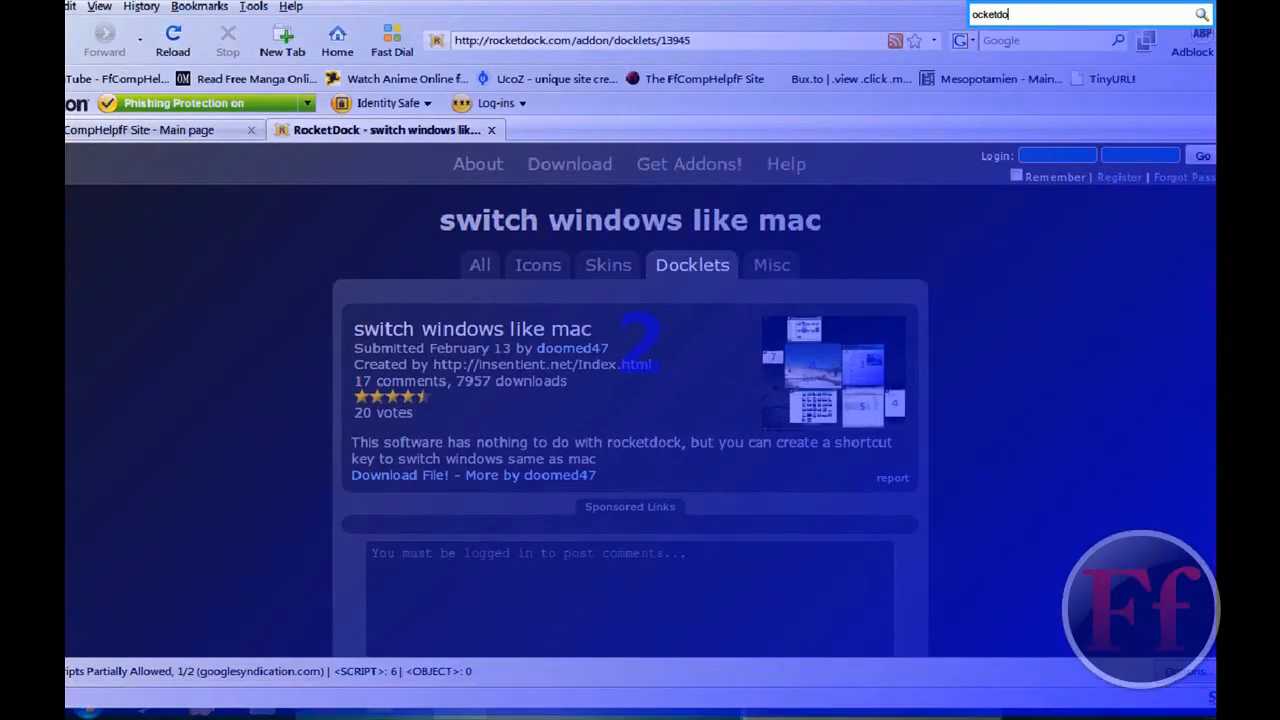
{"action": "key", "text": "BackSpace"}
{"action": "key", "text": "BackSpace"}
{"action": "key", "text": "BackSpace"}
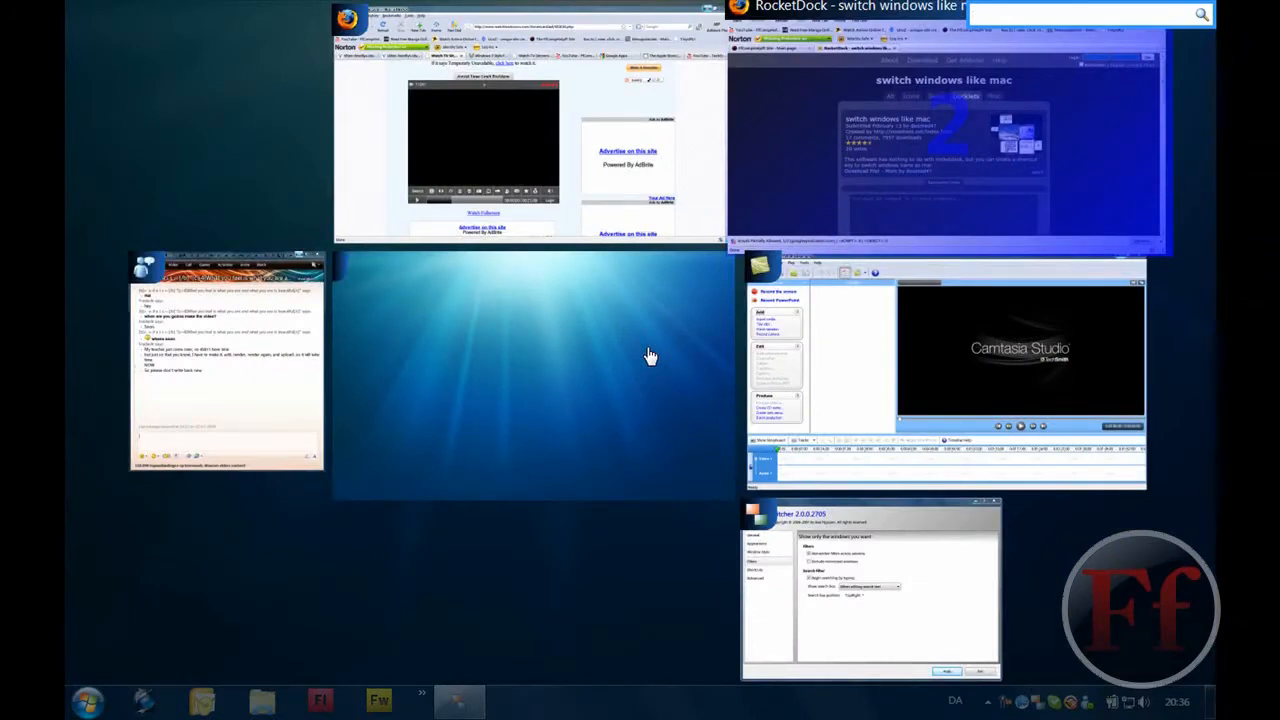
{"action": "type", "text": "Cam"}
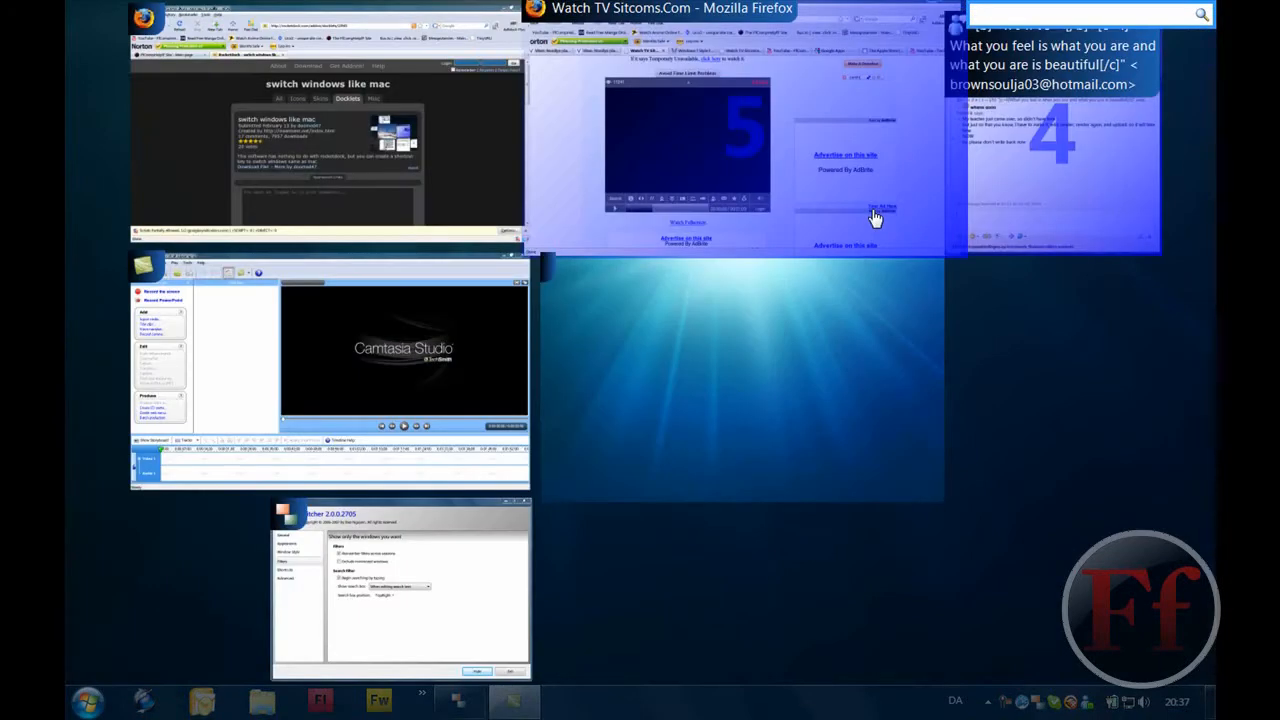
{"action": "left_click", "coordinate": [540, 525]}
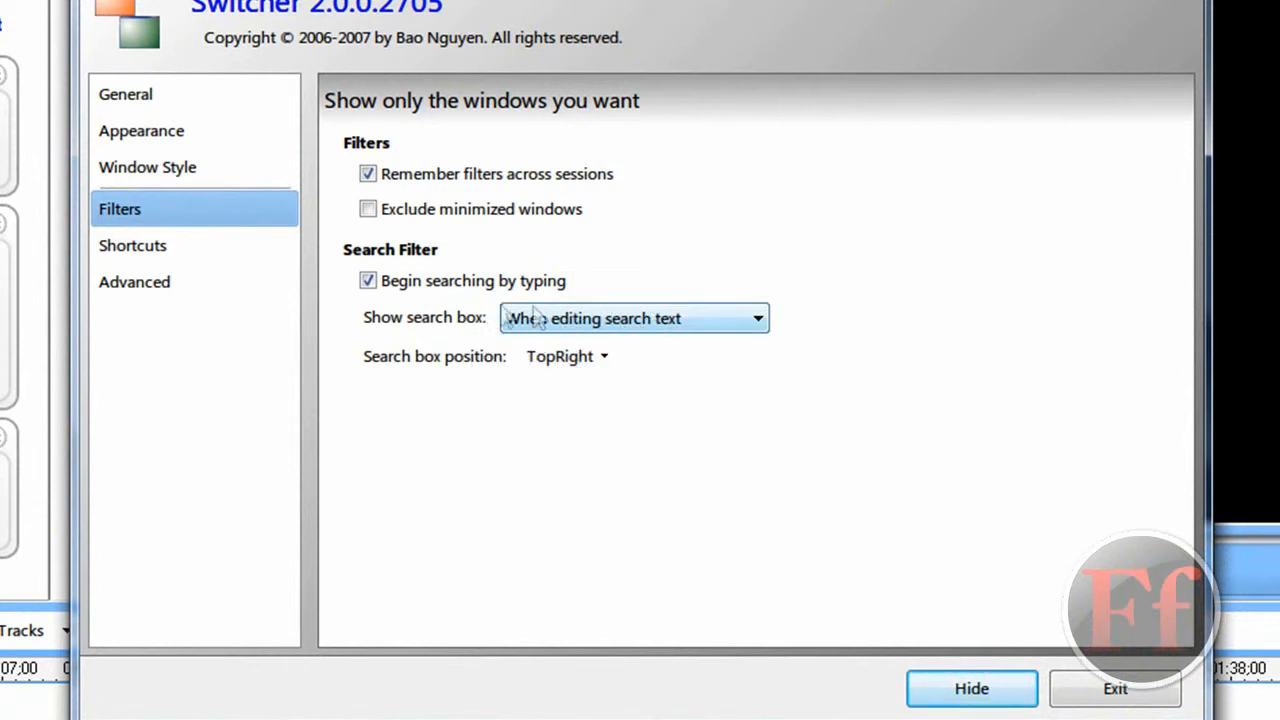
Set the mouse shortcut to the top-left corner, then show the Advanced settings page
{"action": "left_click", "coordinate": [190, 256]}
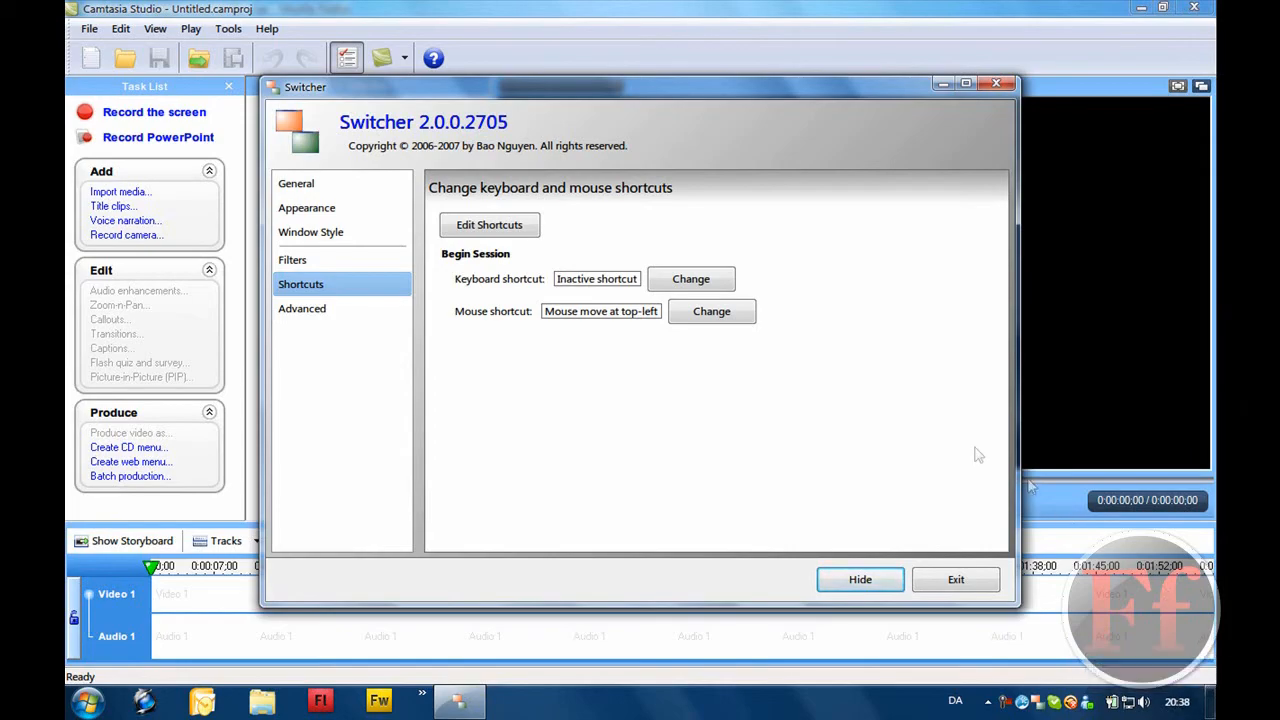
{"action": "left_click", "coordinate": [692, 316]}
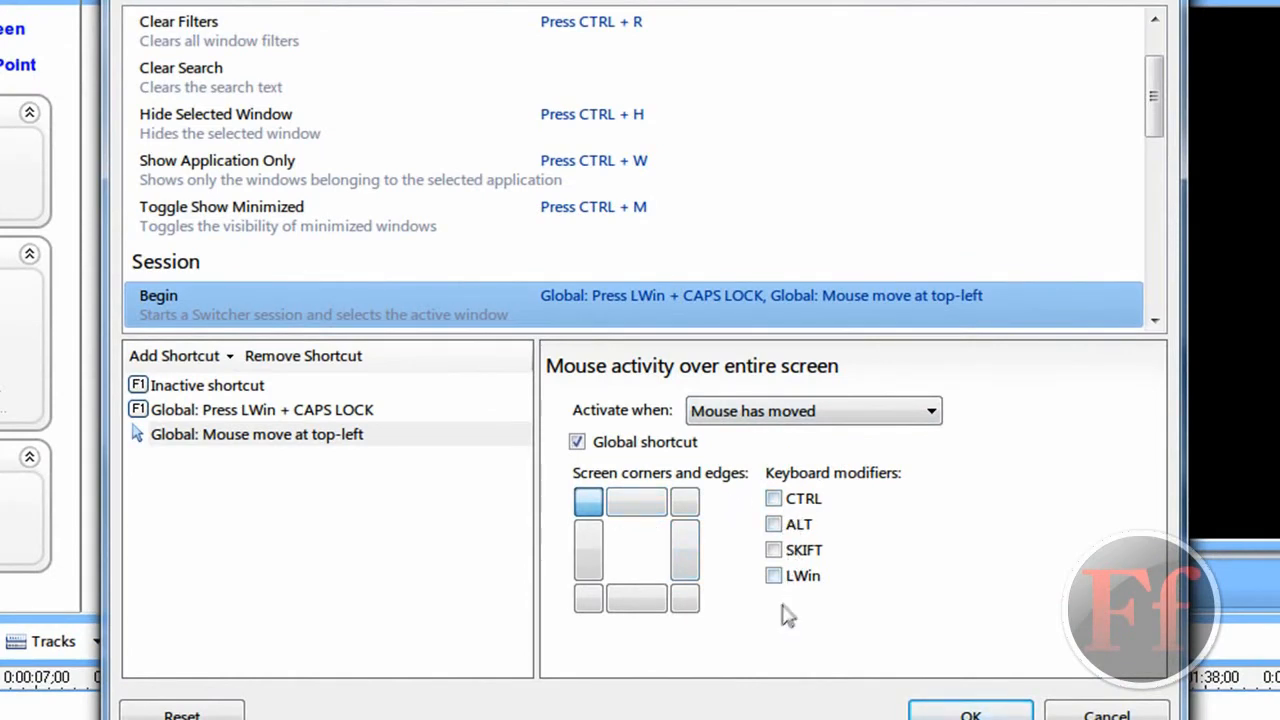
{"action": "left_click", "coordinate": [940, 716]}
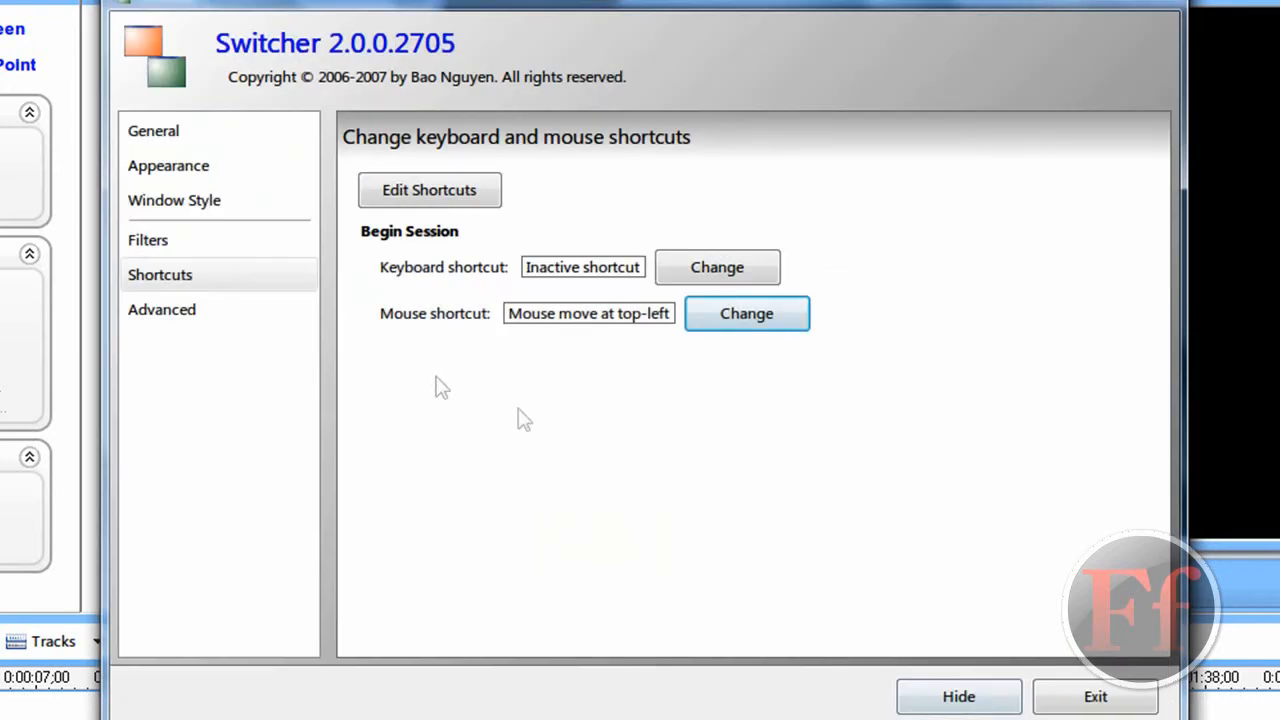
{"action": "left_click", "coordinate": [248, 325]}
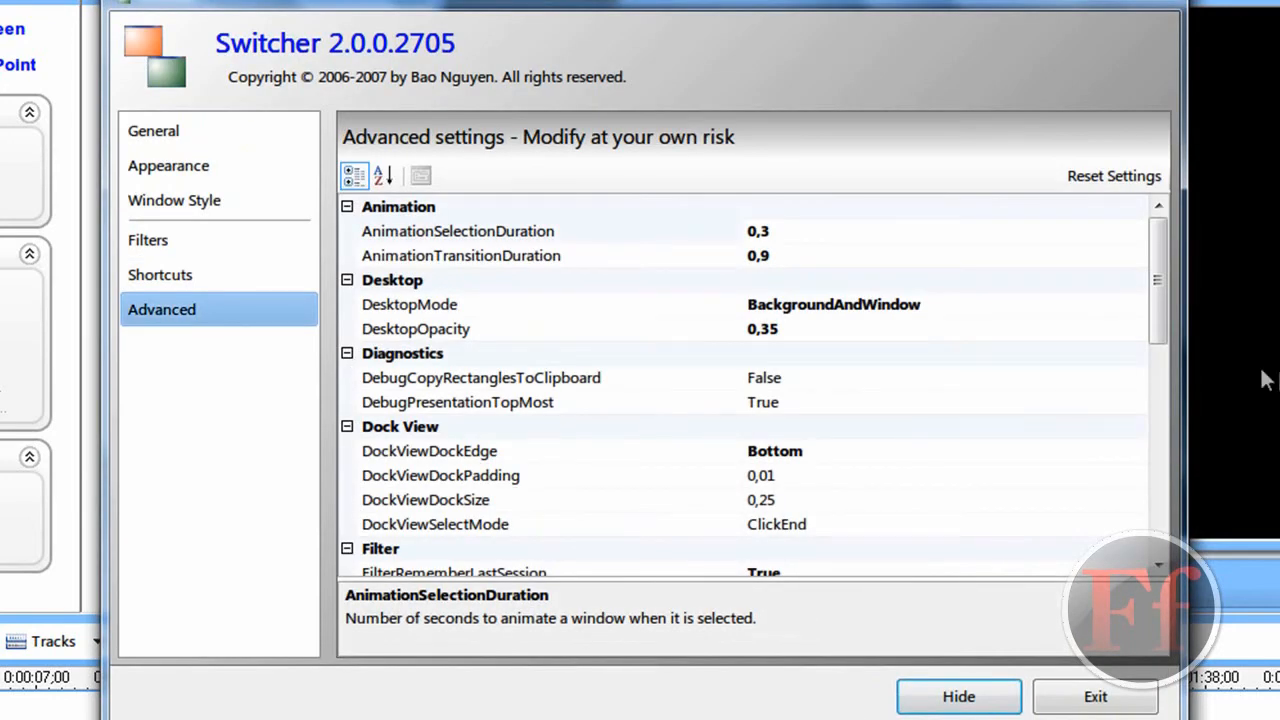
{"action": "mouse_move", "coordinate": [1156, 292]}
{"action": "left_mouse_down"}
{"action": "mouse_move", "coordinate": [1162, 466]}
{"action": "mouse_move", "coordinate": [1155, 283]}
{"action": "left_mouse_up"}
Hide the settings window and switch to Camtasia Studio from the window overview
{"action": "left_click", "coordinate": [1015, 698]}
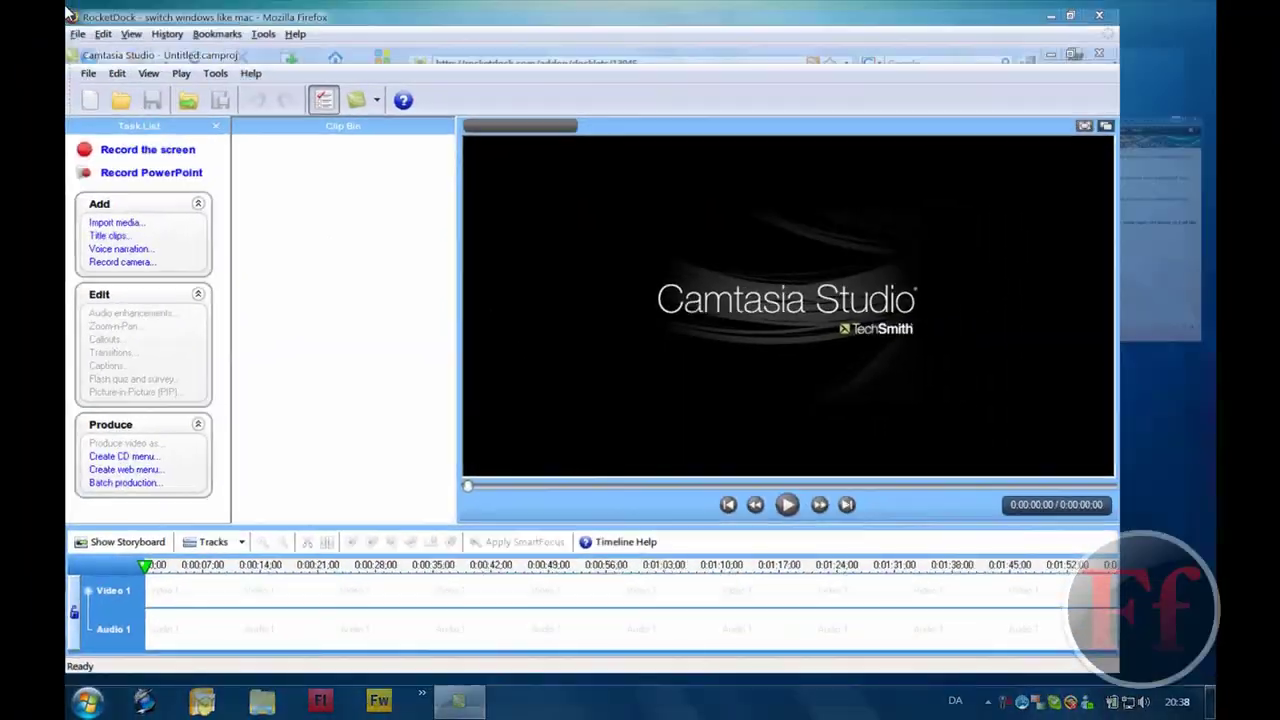
{"action": "key", "text": "super+grave"}
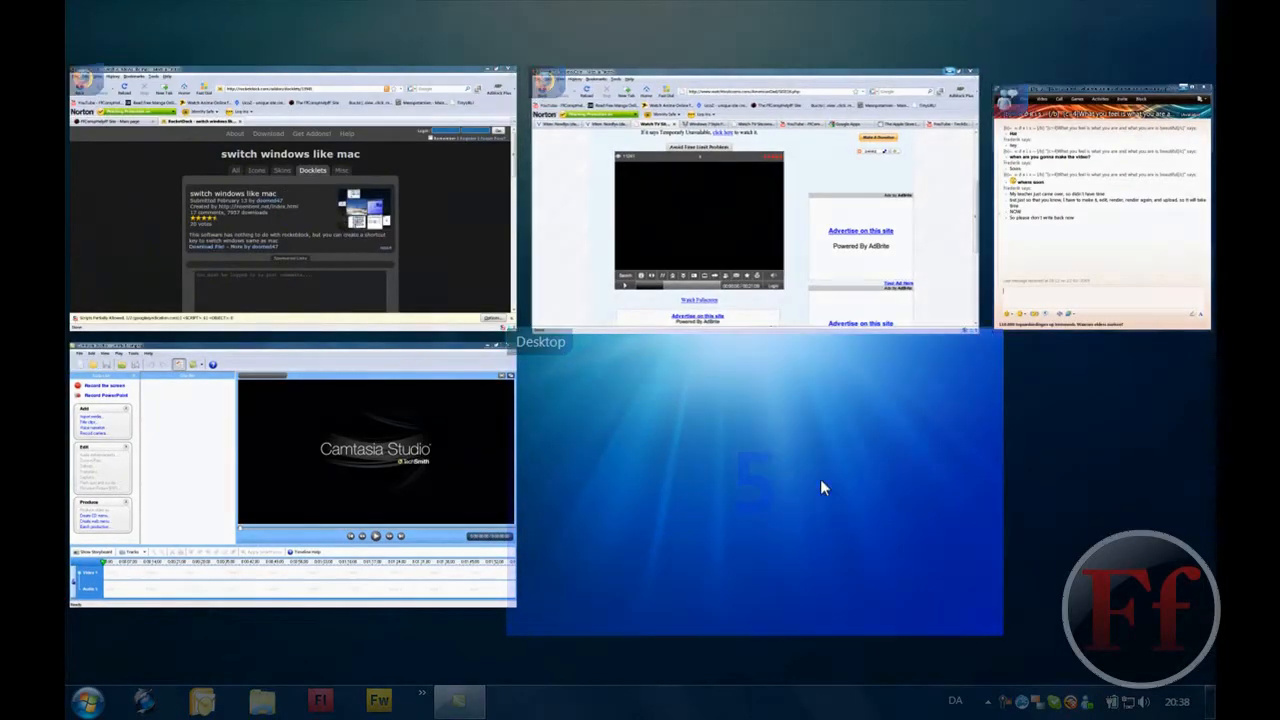
{"action": "left_click", "coordinate": [820, 479]}
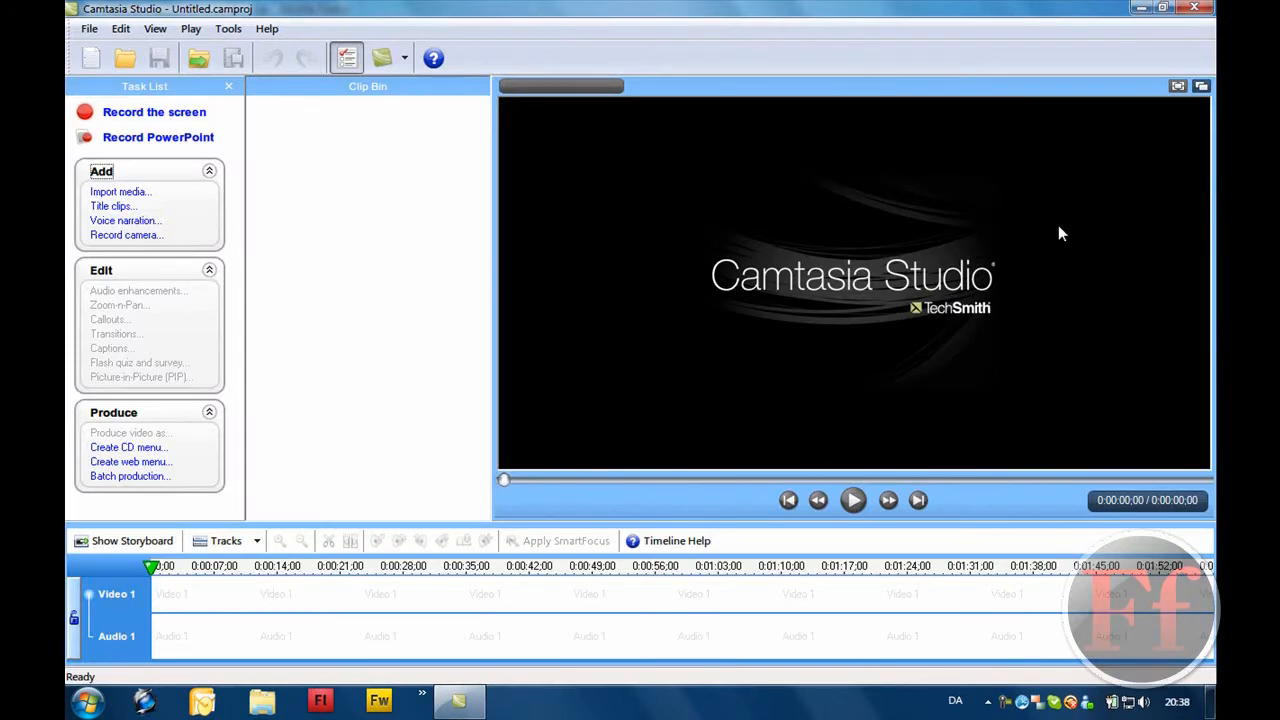
{"action": "left_click", "coordinate": [1206, 6]}
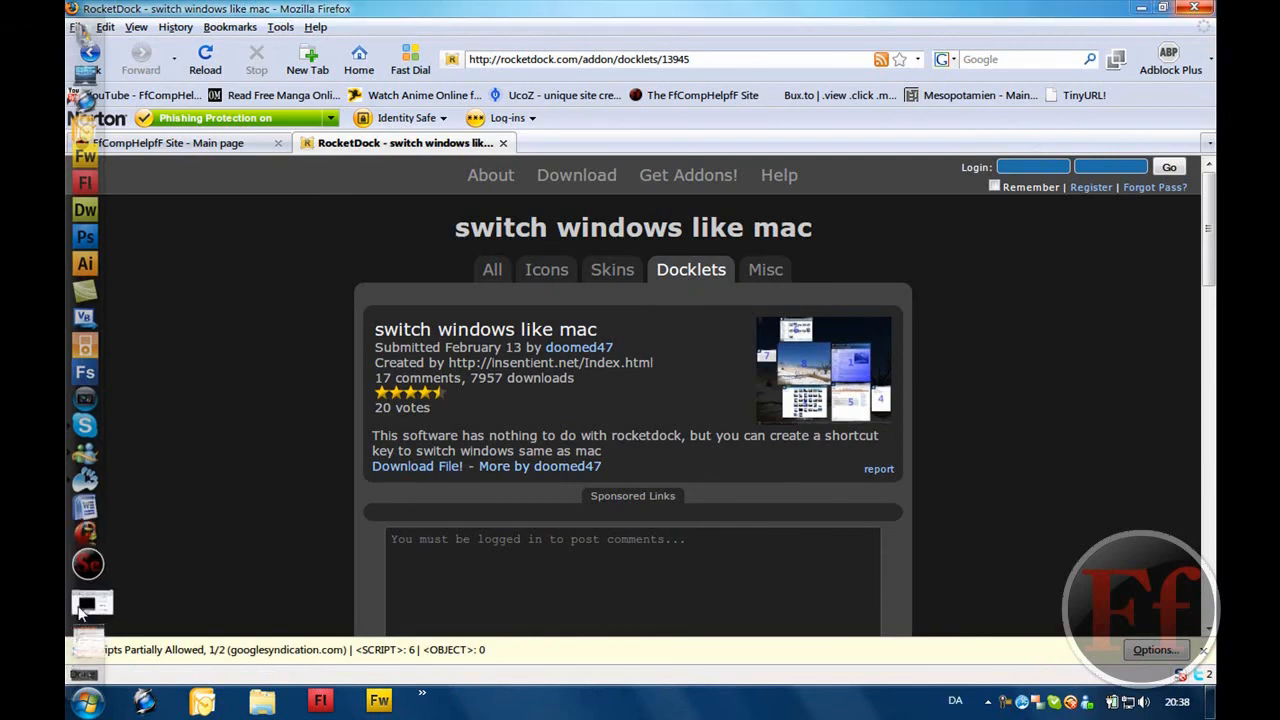
Switch between the Firefox windows via the dock and maximize the RocketDock page
{"action": "left_click", "coordinate": [88, 606]}
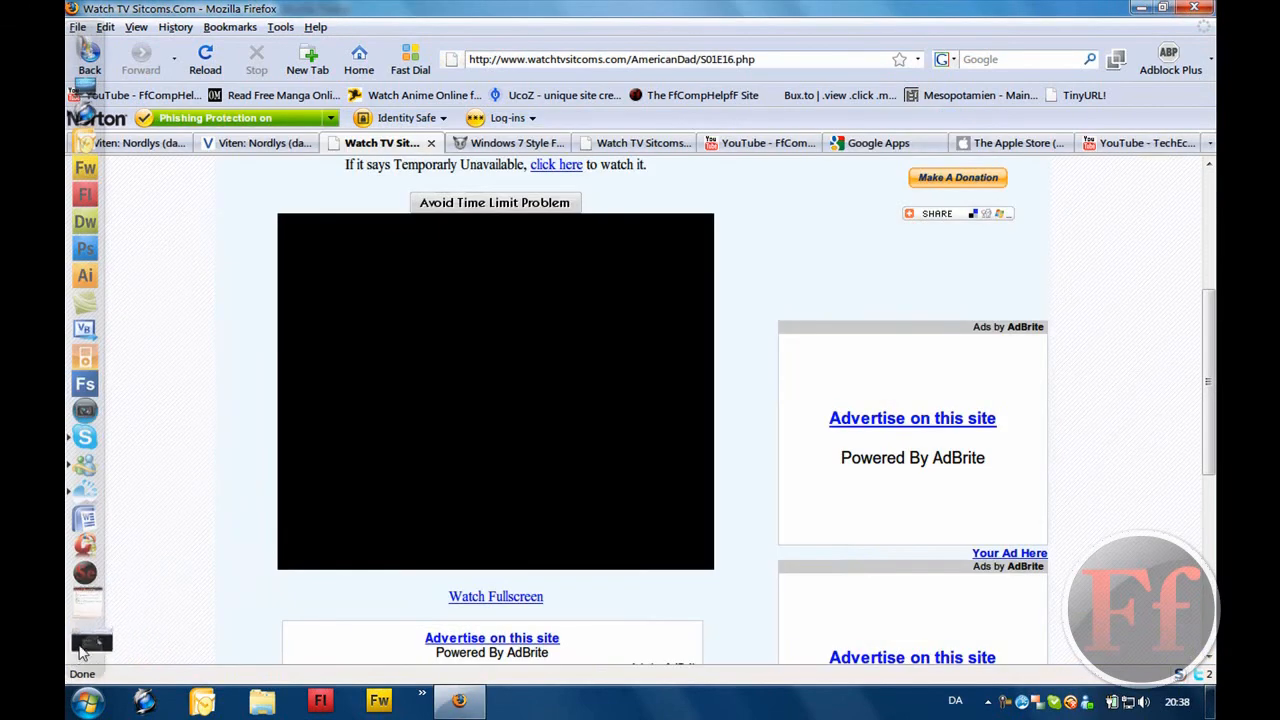
{"action": "left_click", "coordinate": [91, 640]}
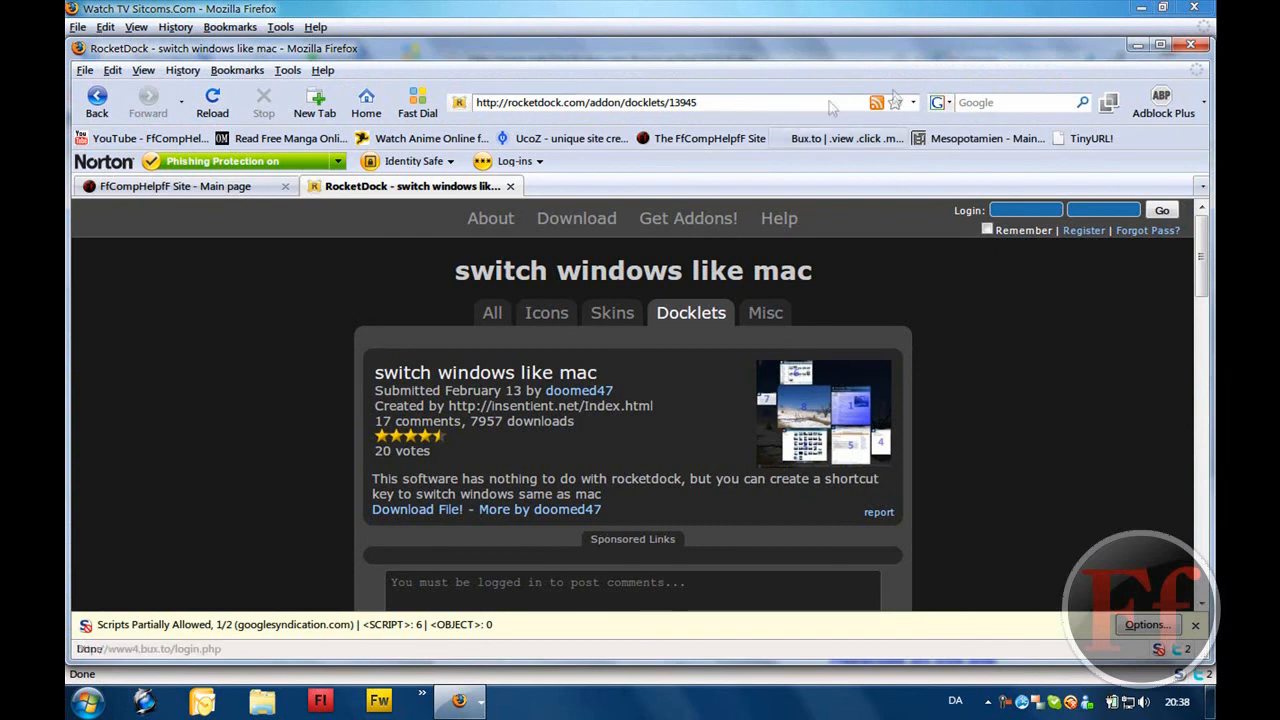
{"action": "left_click", "coordinate": [1160, 45]}
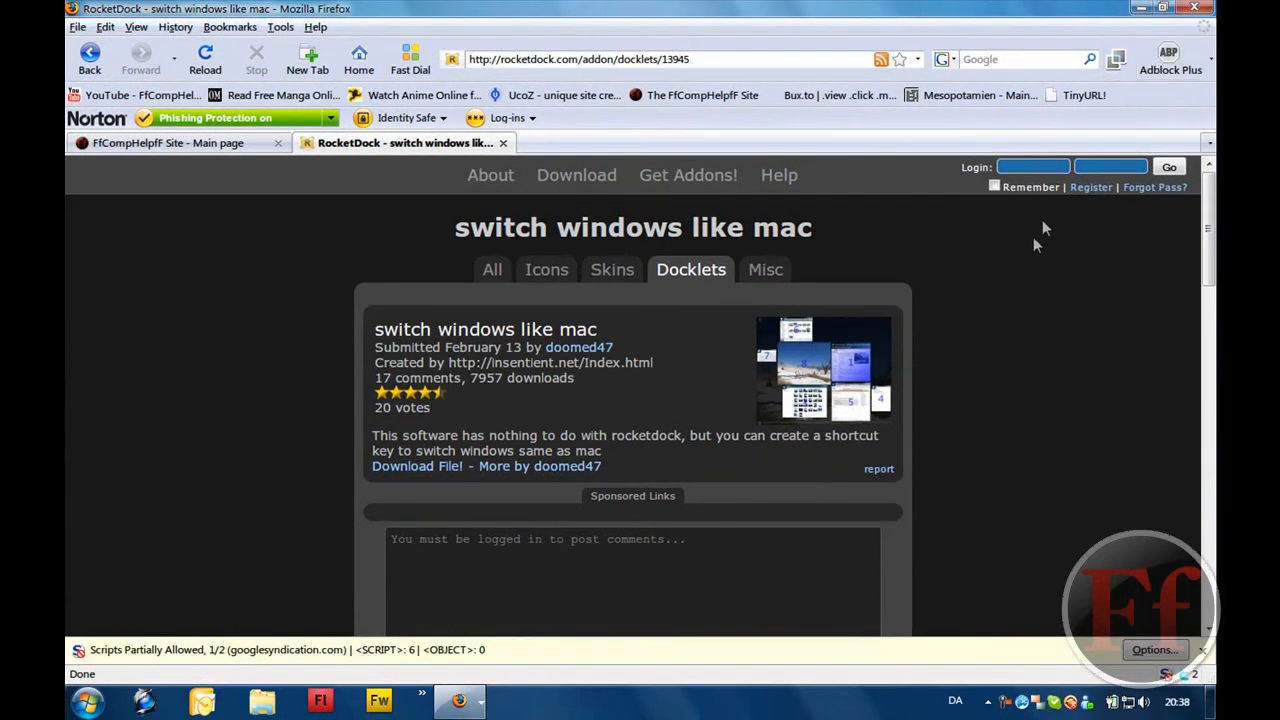